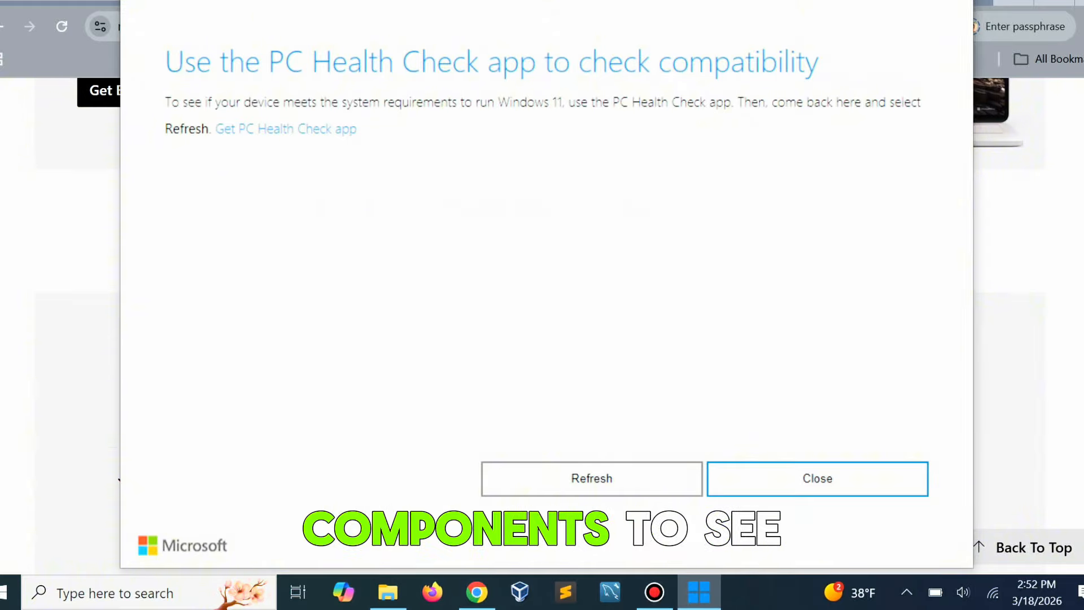
Download the PC Health Check app from the compatibility notice and launch WindowsPCHealthCheckSetup.msi.
click(286, 130)
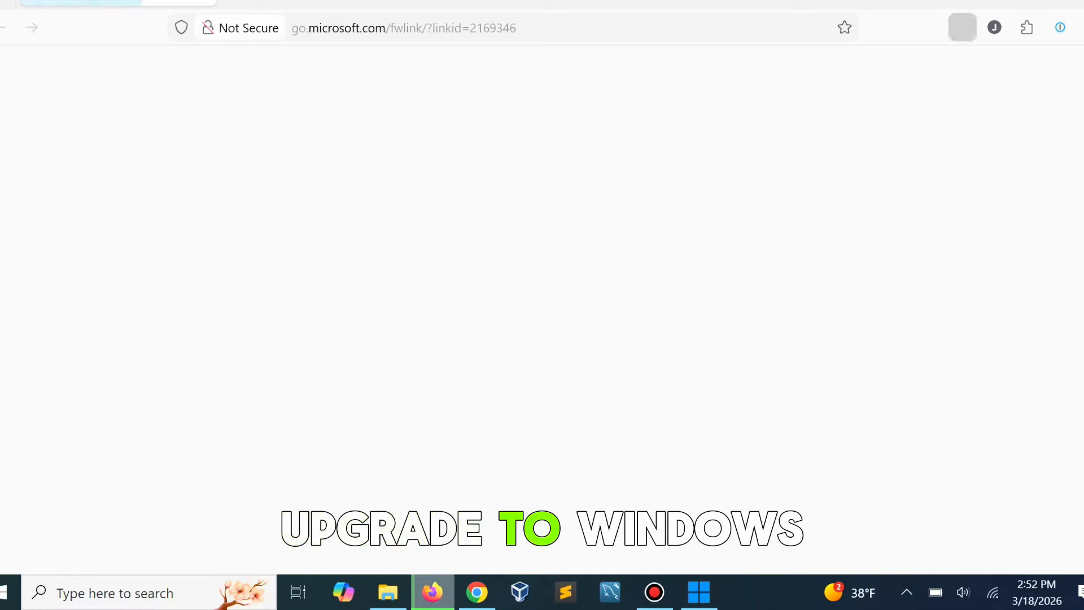
click(774, 71)
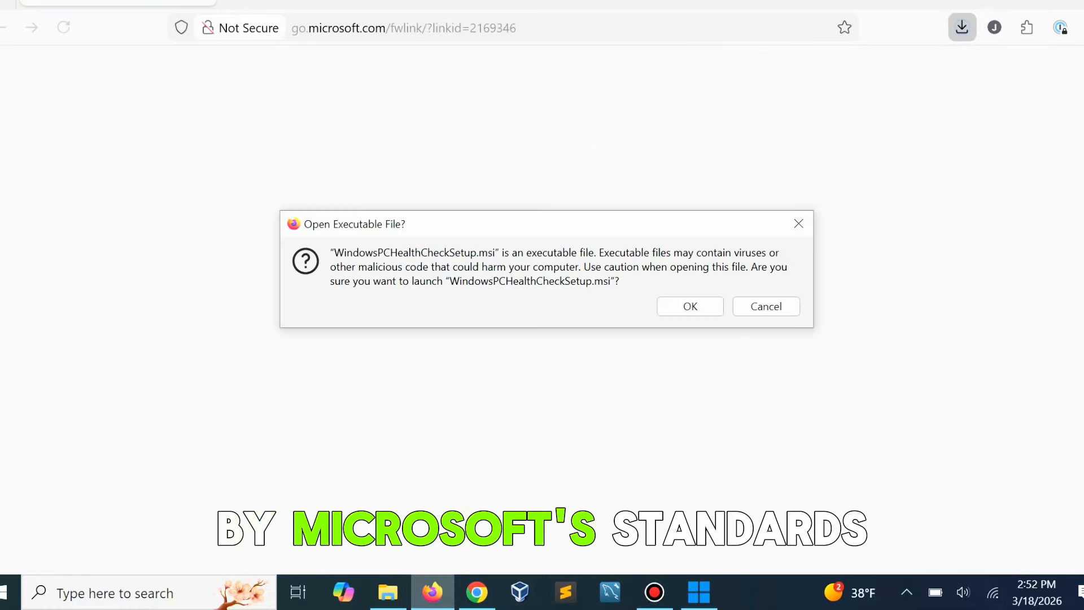
click(690, 306)
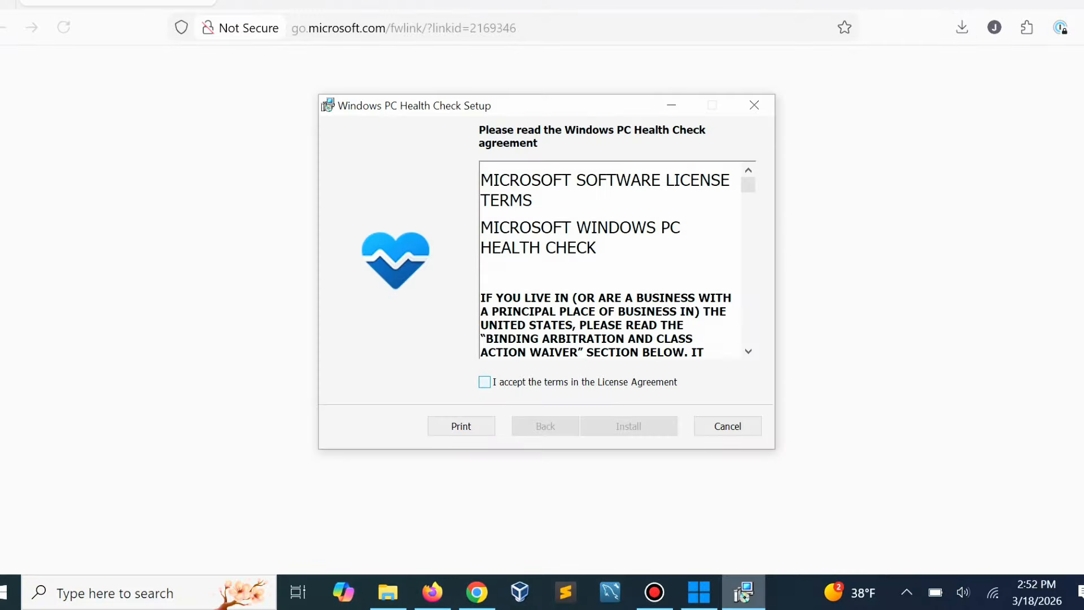
Accept the license agreement, install Windows PC Health Check with a desktop shortcut, and open it on finishing.
click(484, 383)
click(629, 426)
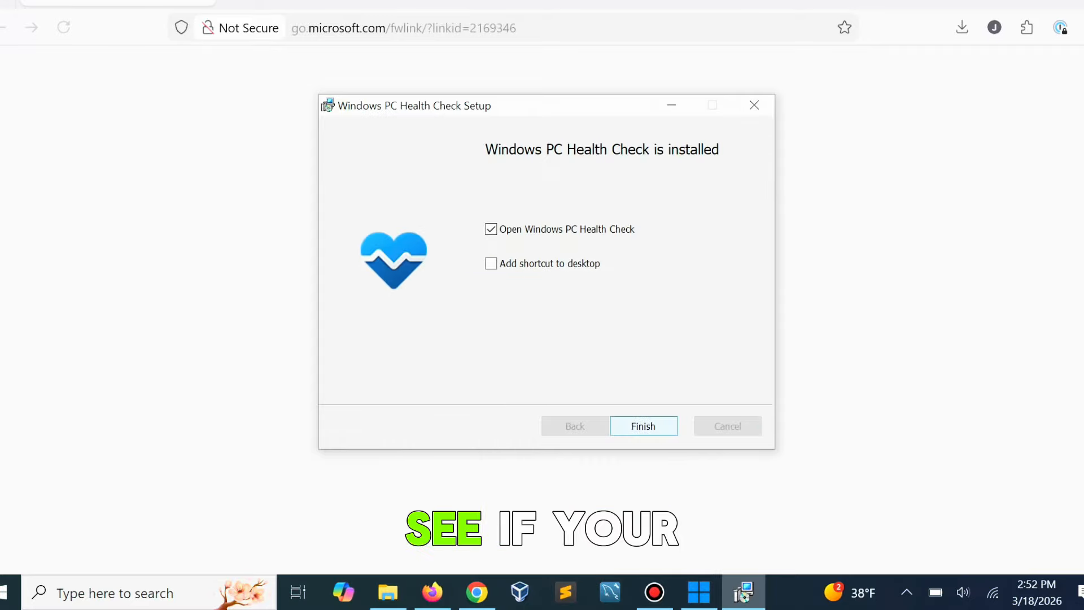
click(490, 264)
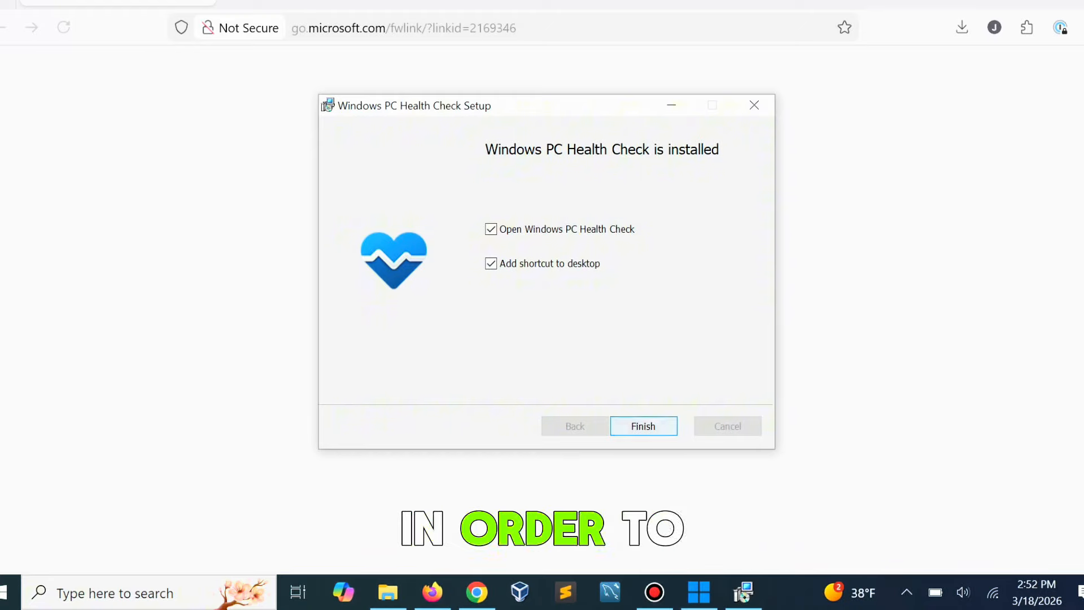
click(644, 426)
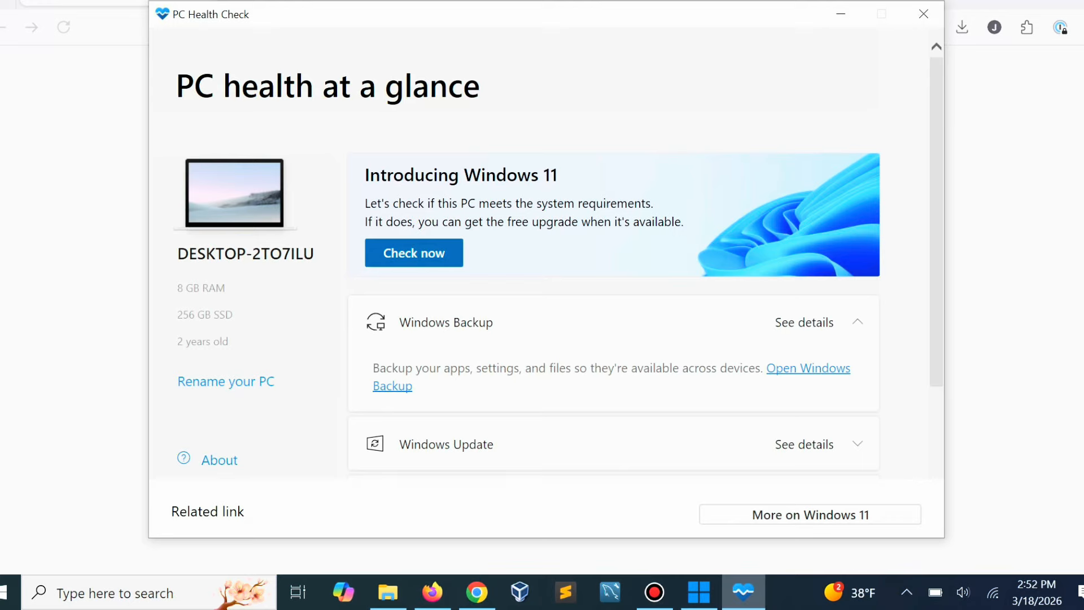
Run the Windows 11 compatibility check and review all of its system requirement results.
click(414, 253)
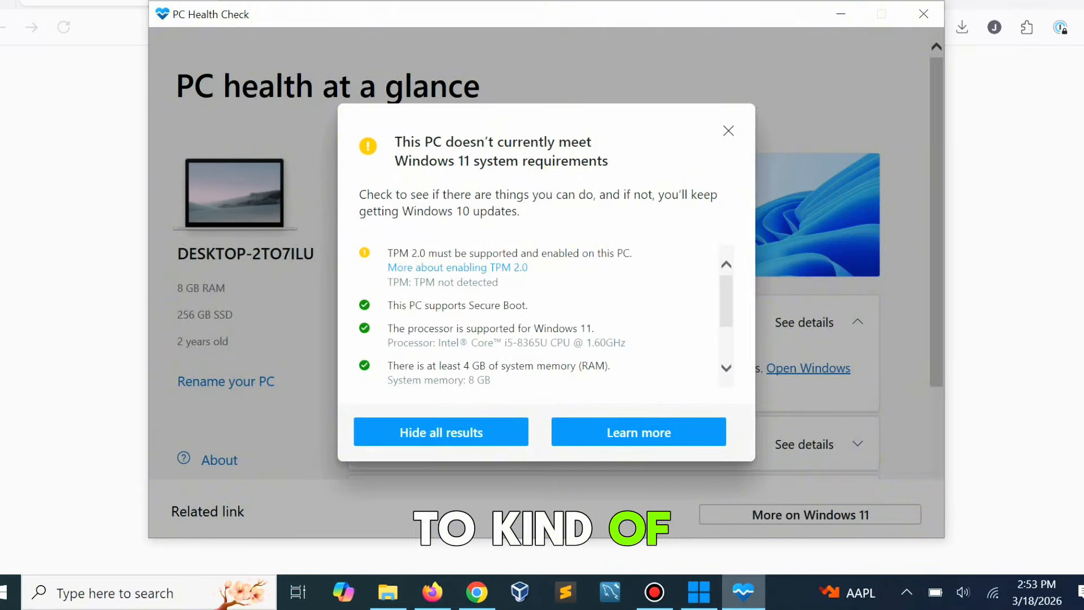
scroll(708, 265, down, 5)
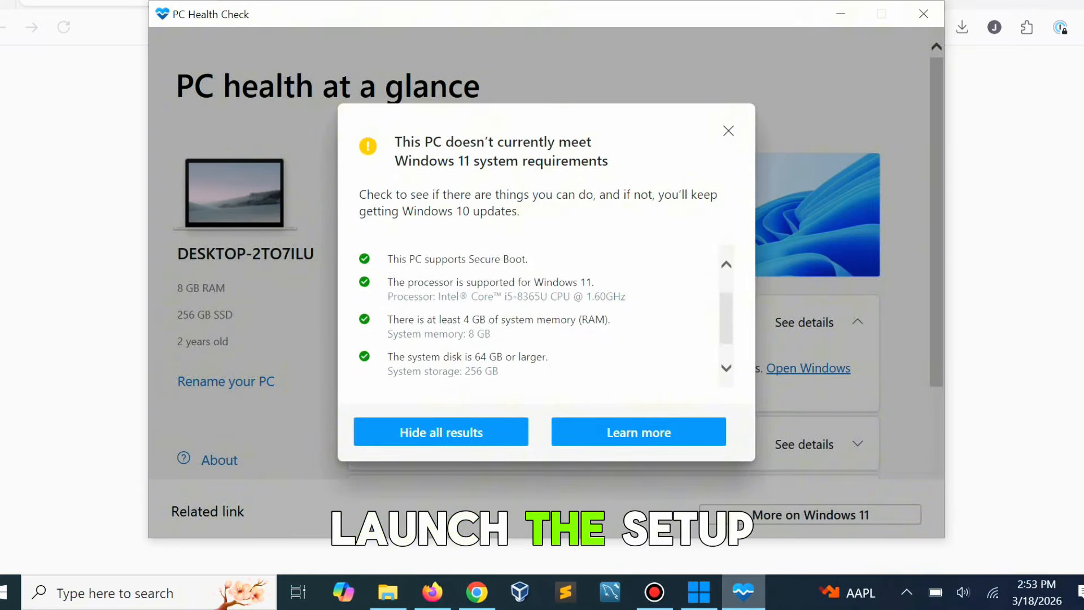
scroll(708, 266, up, 5)
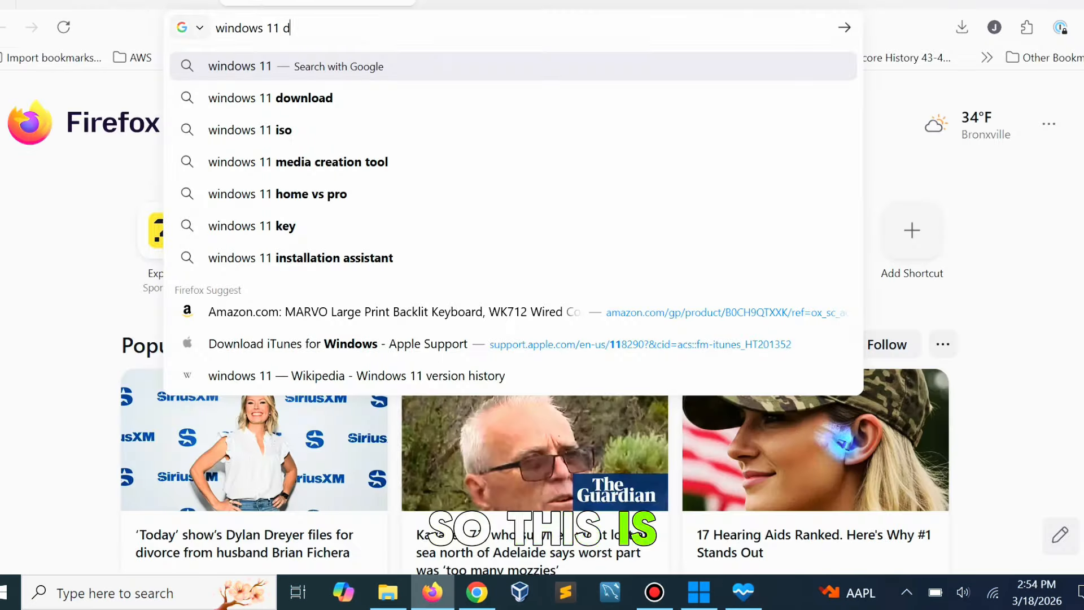
Search the web in Firefox for "windows 11 download" and open Microsoft's Download Windows 11 page.
text(ownload)
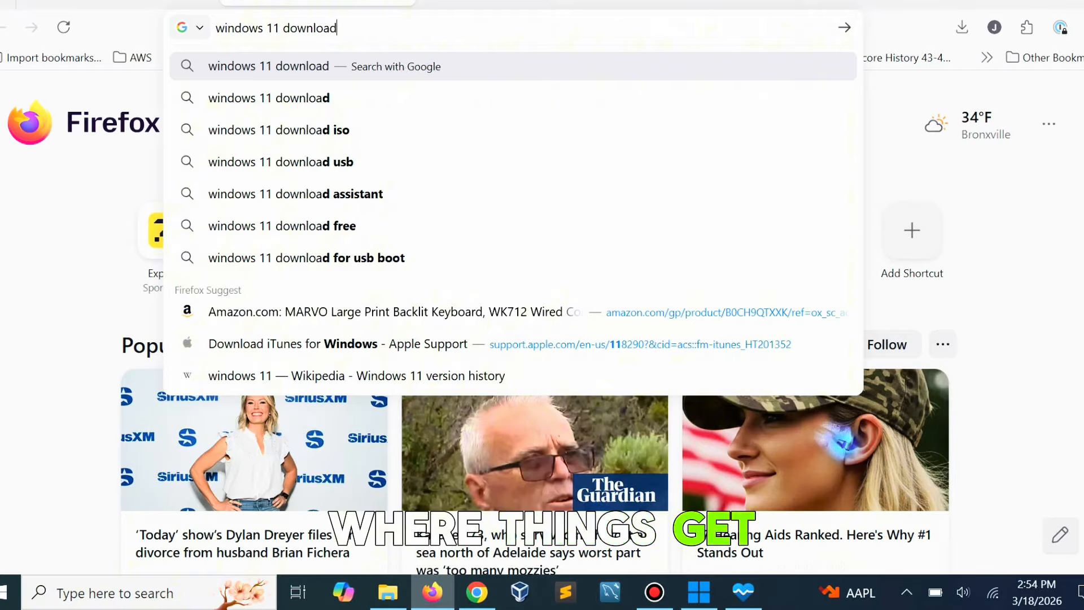
key(Return)
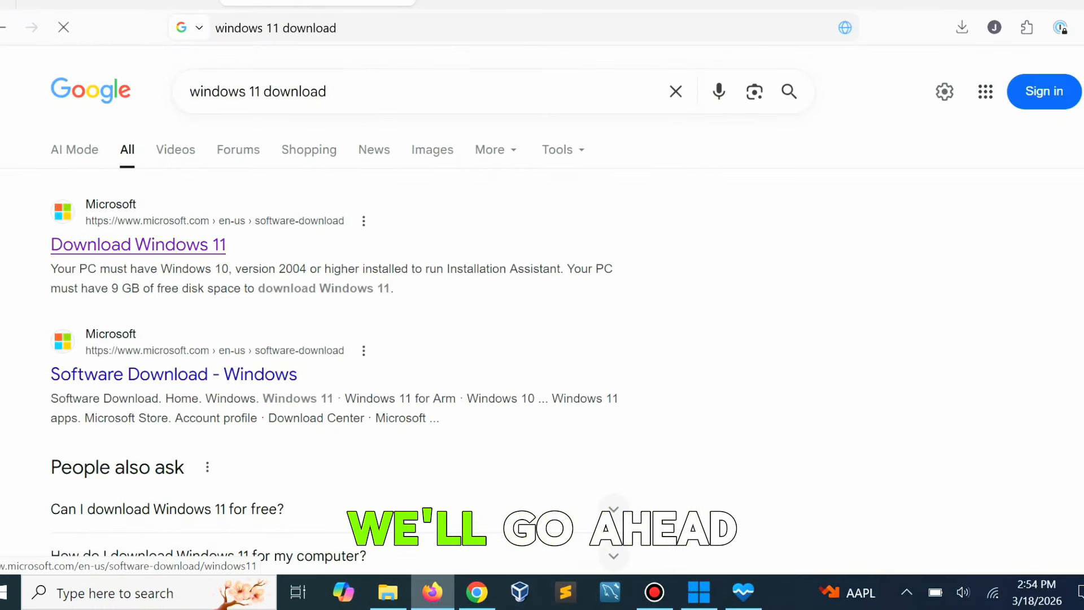
click(138, 245)
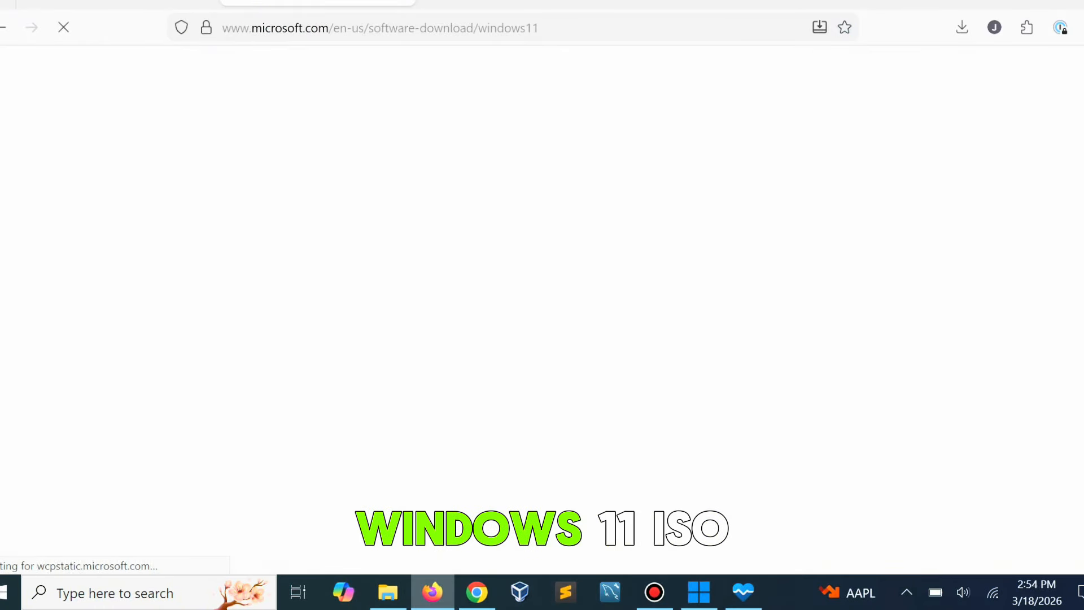
Choose Windows 11 (multi-edition ISO for x64 devices) as the disk image download and confirm the selection.
scroll(542, 310, down, 7)
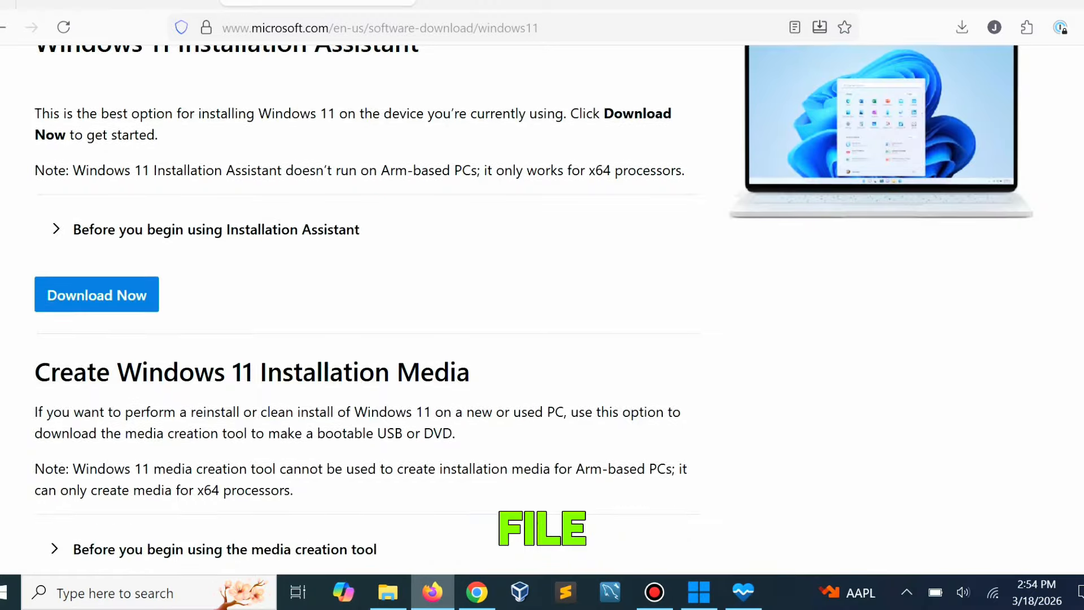
scroll(542, 299, down, 4)
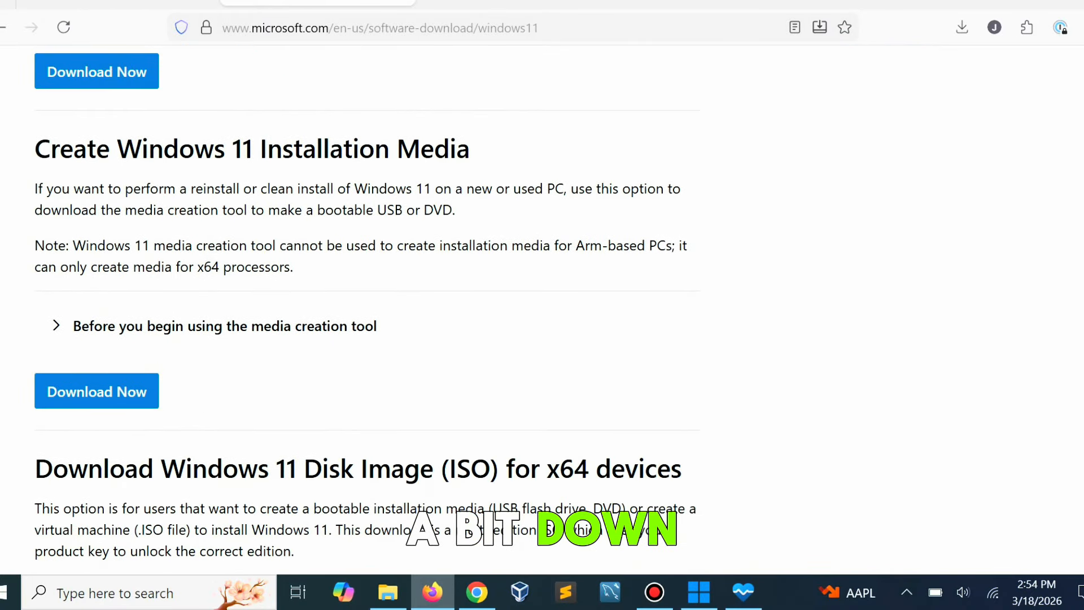
scroll(365, 308, down, 5)
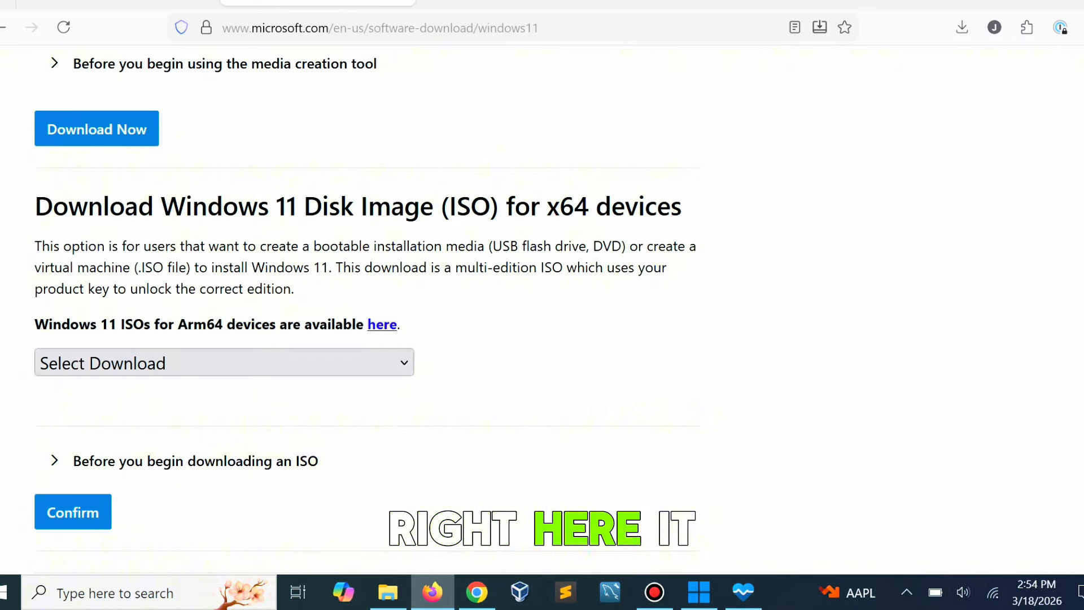
click(224, 362)
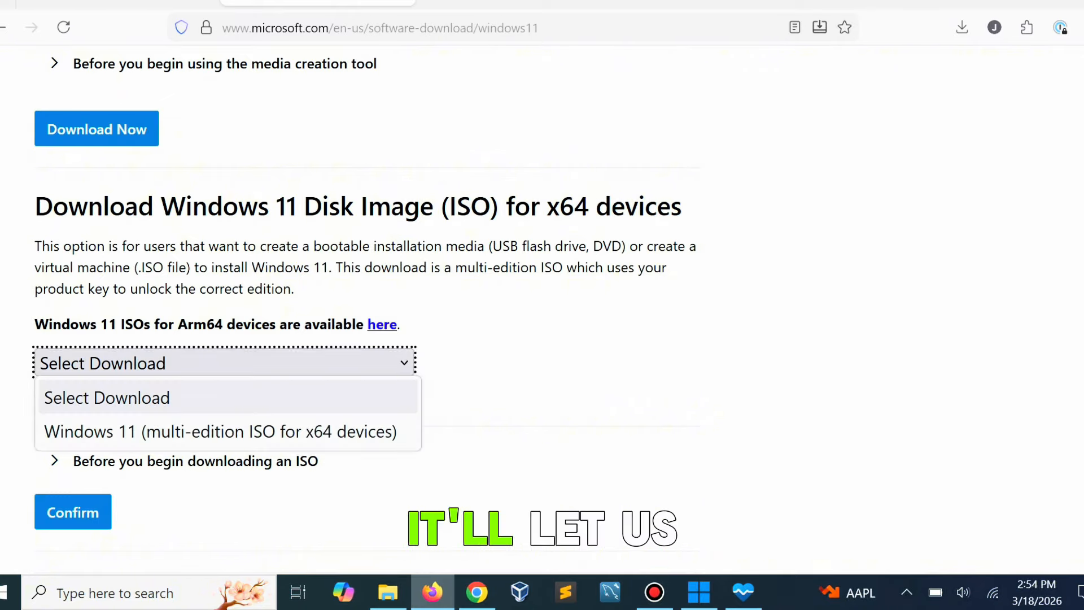
click(220, 430)
scroll(220, 396, down, 1)
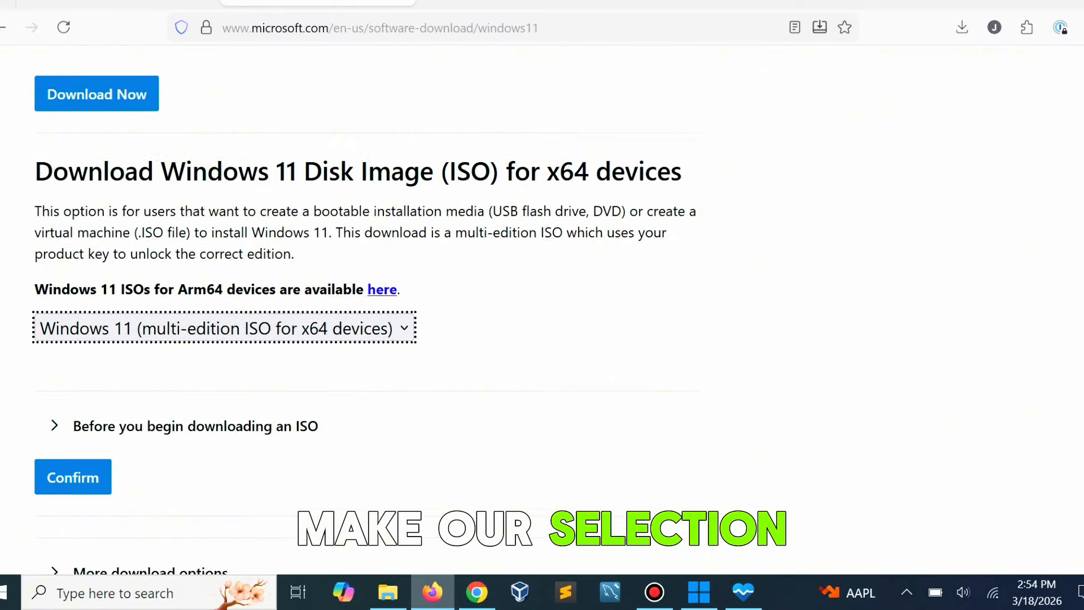
click(73, 448)
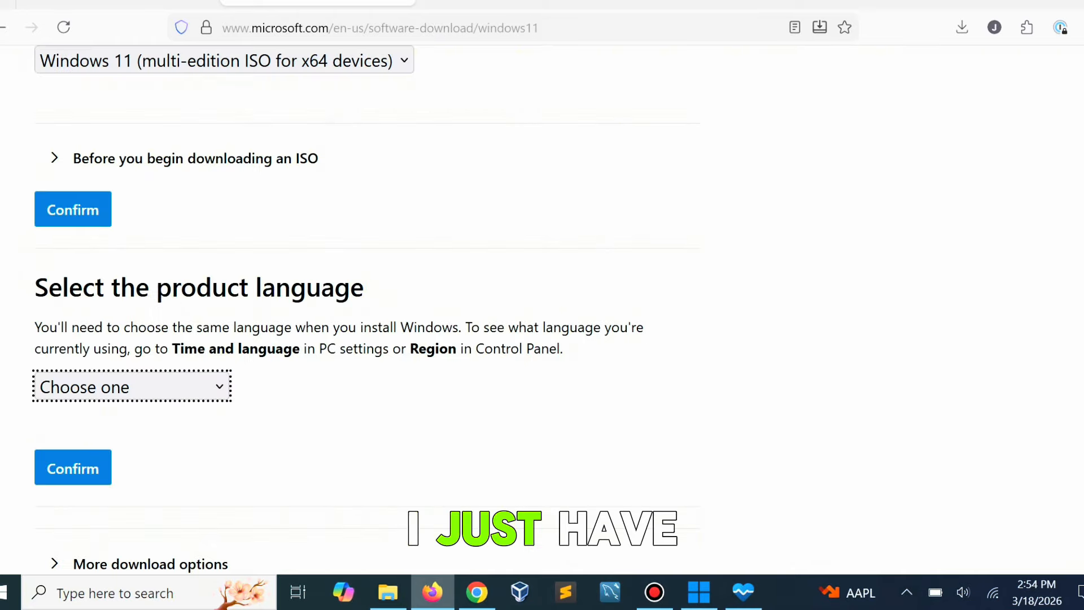
Set the product language to English (United States) and confirm it.
click(132, 386)
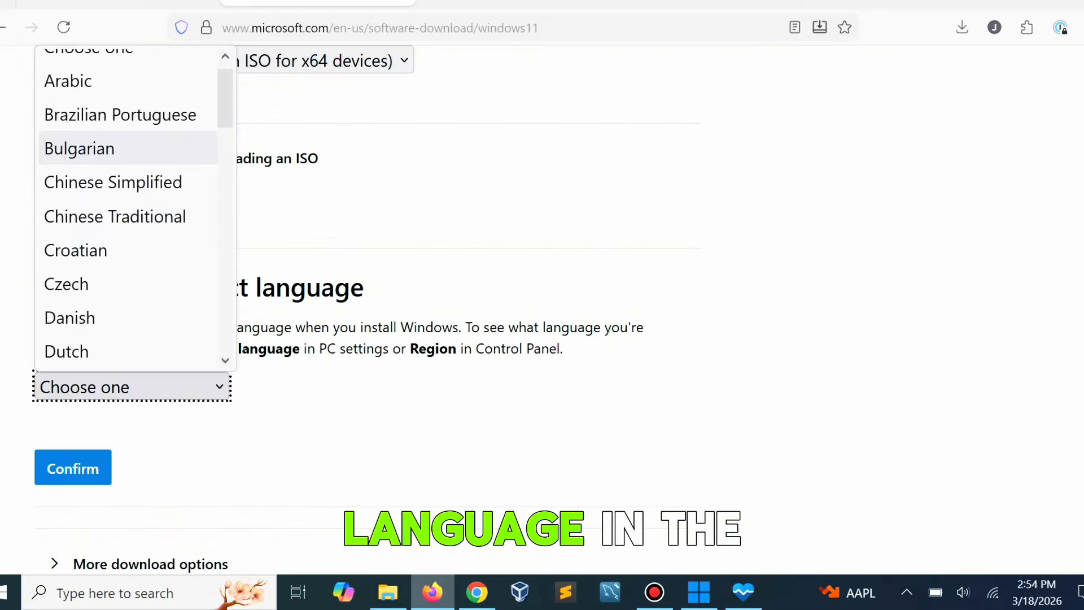
scroll(130, 148, down, 3)
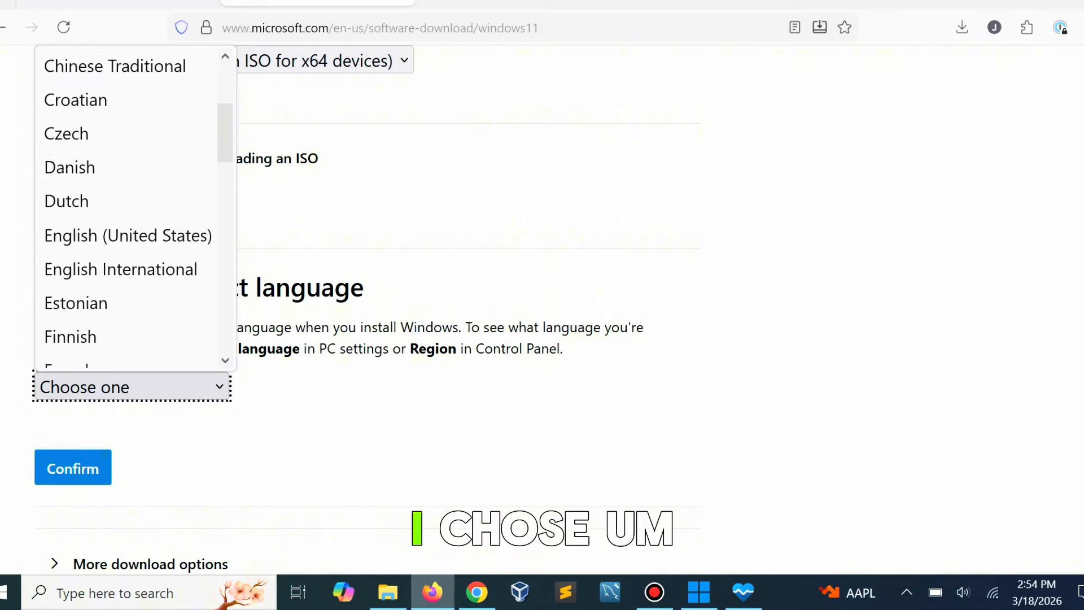
scroll(129, 160, down, 2)
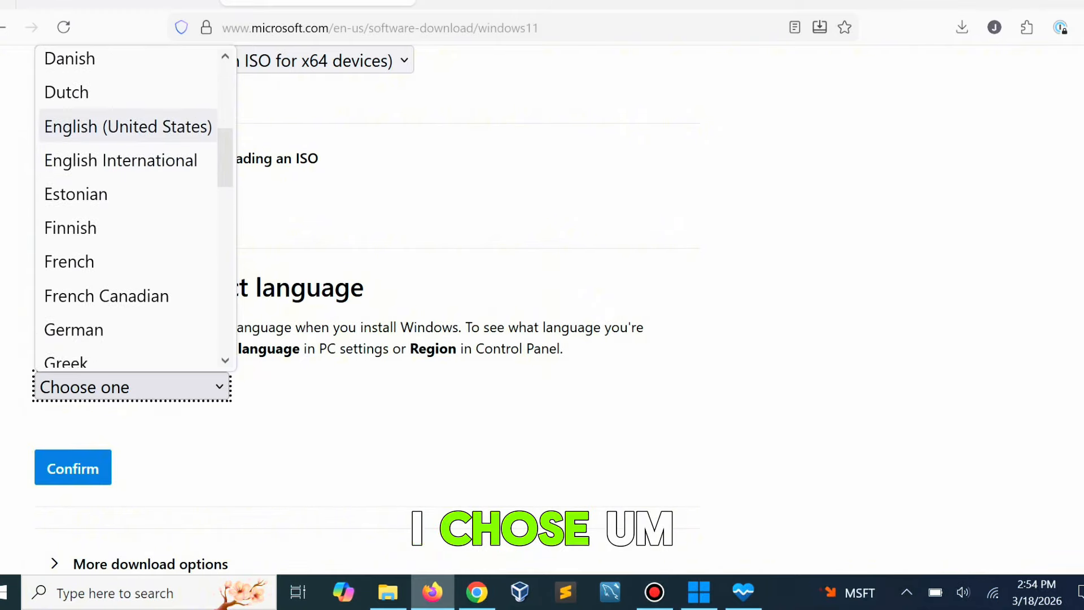
click(127, 127)
click(73, 468)
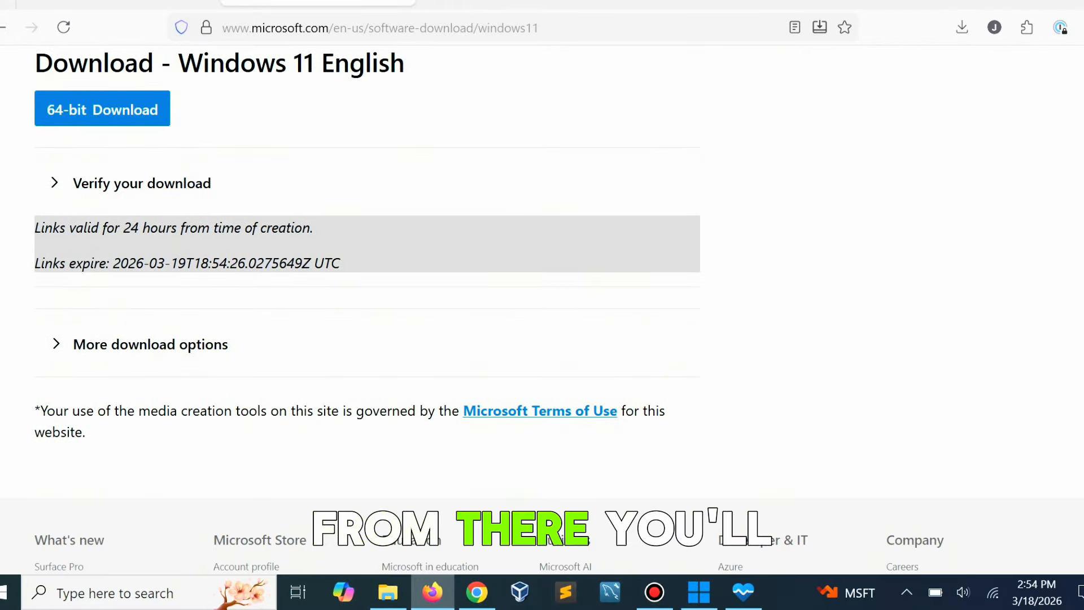
Download the 64-bit Windows 11 ISO and show the finished Win11_25H2_English_x64.iso file in its folder.
scroll(367, 310, up, 3)
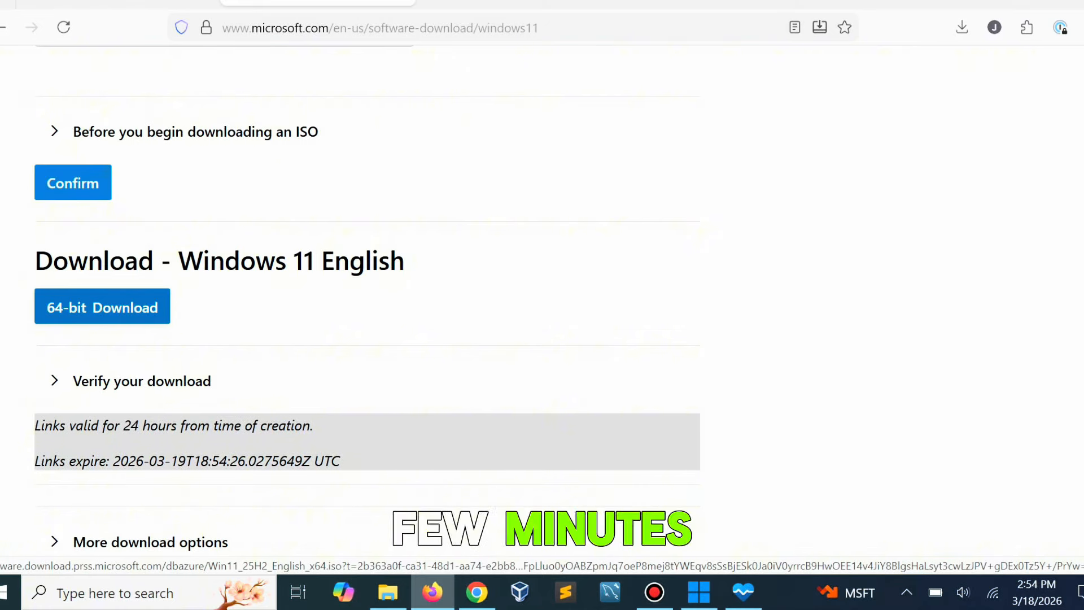
click(102, 307)
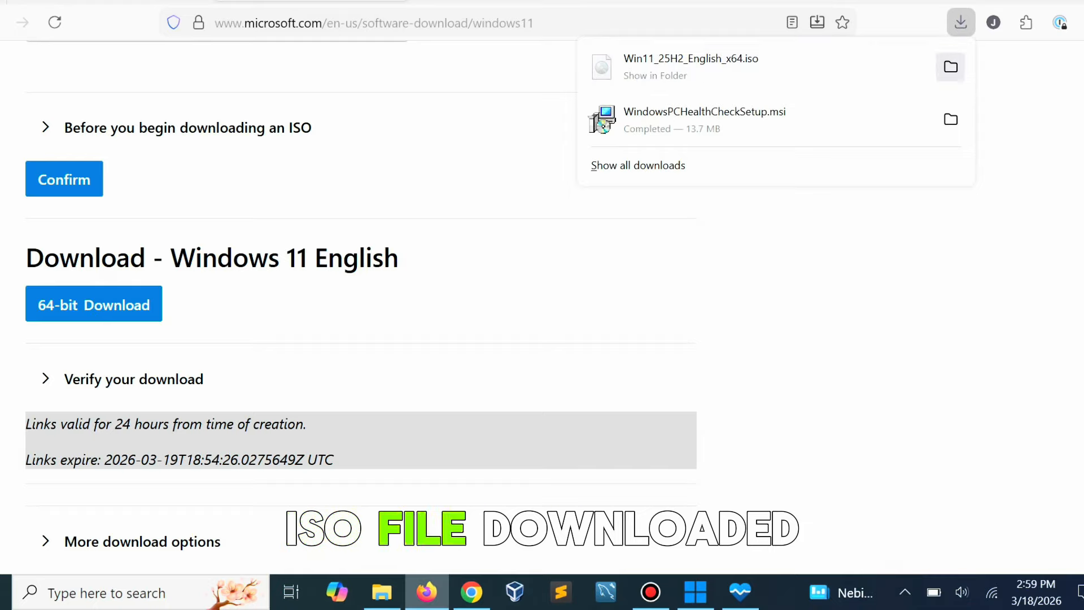
click(951, 67)
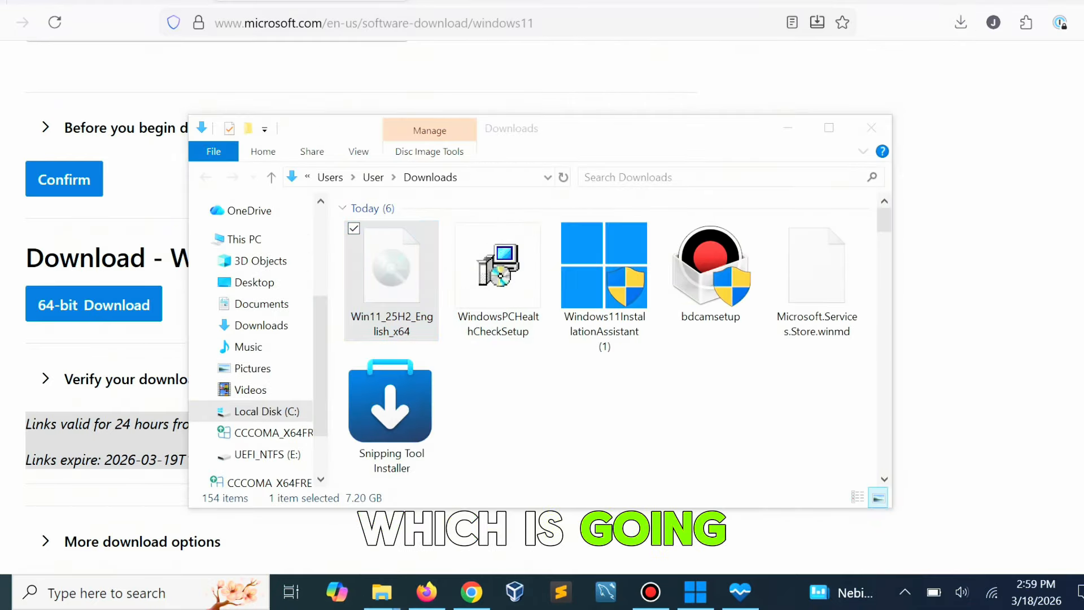
Launch Rufus and load Win11_25H2_English_x64.iso as the disk or ISO image boot selection.
key(super)
text(rufus)
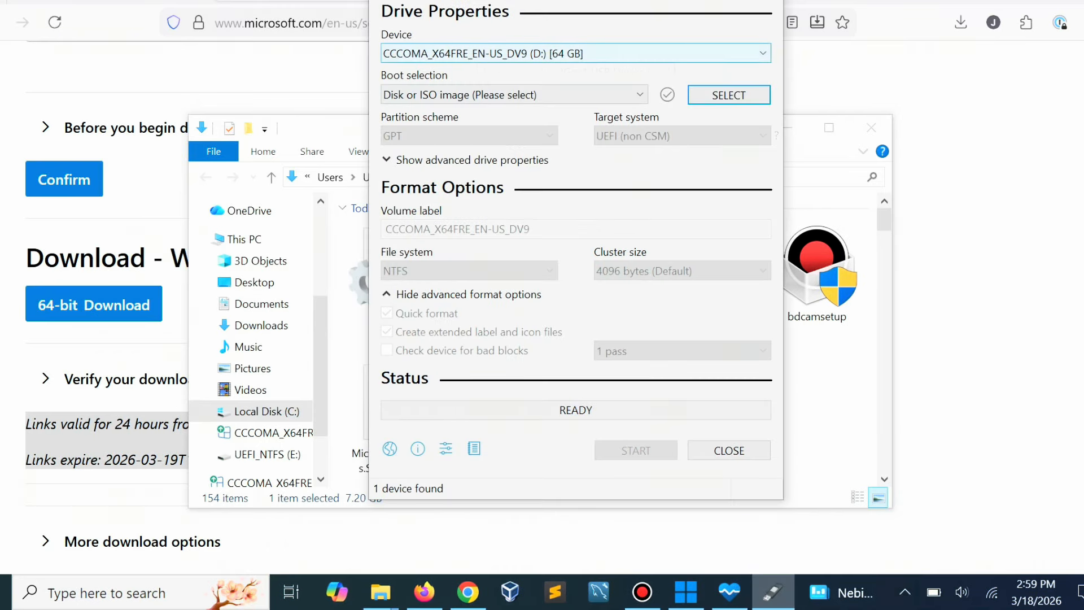
click(514, 95)
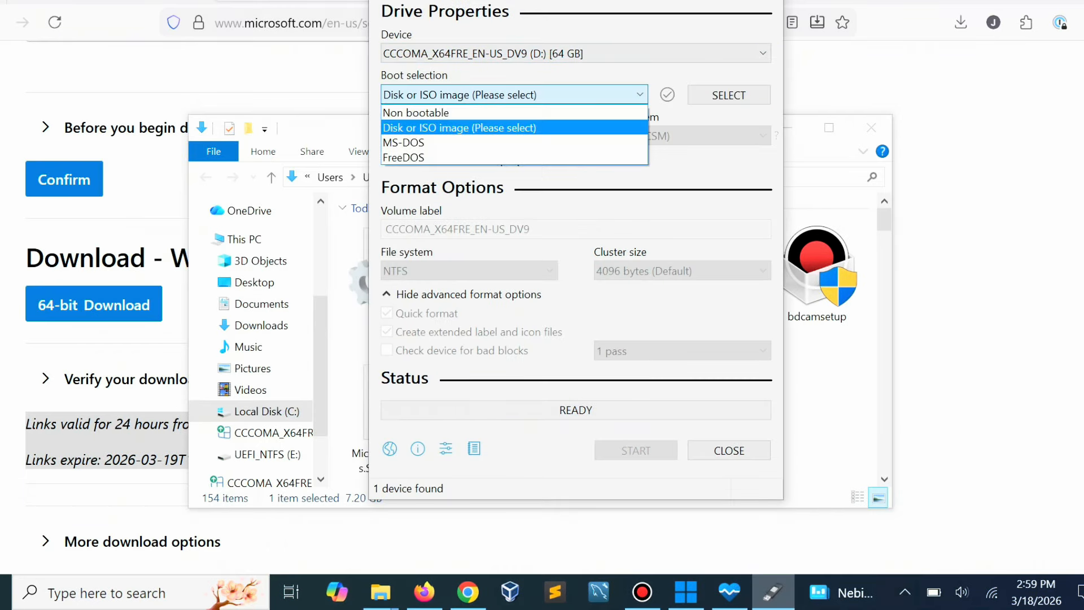
click(480, 127)
click(729, 95)
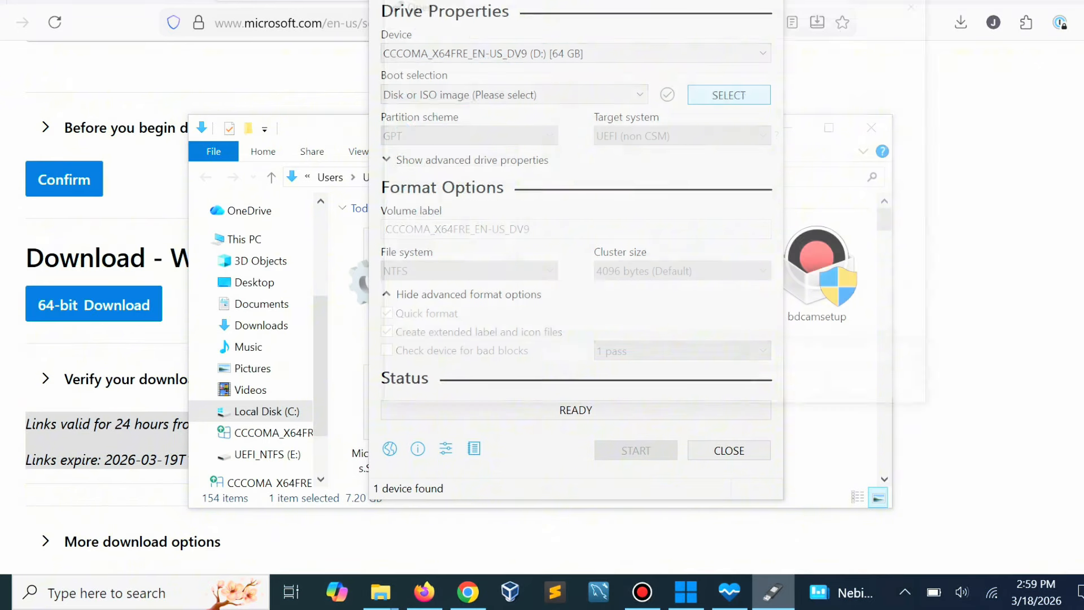
double_click(655, 131)
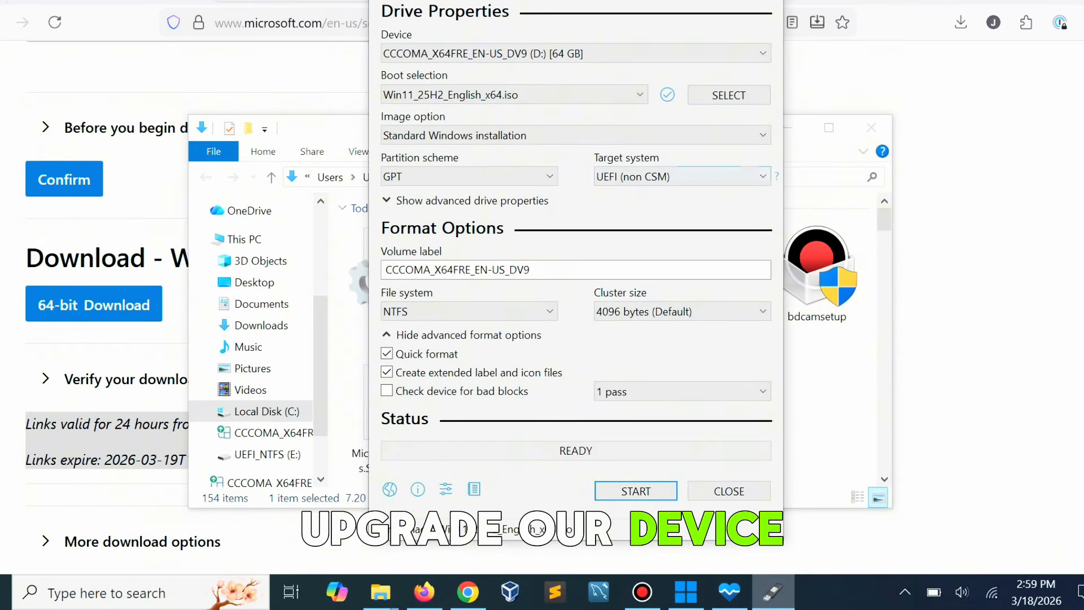
click(477, 136)
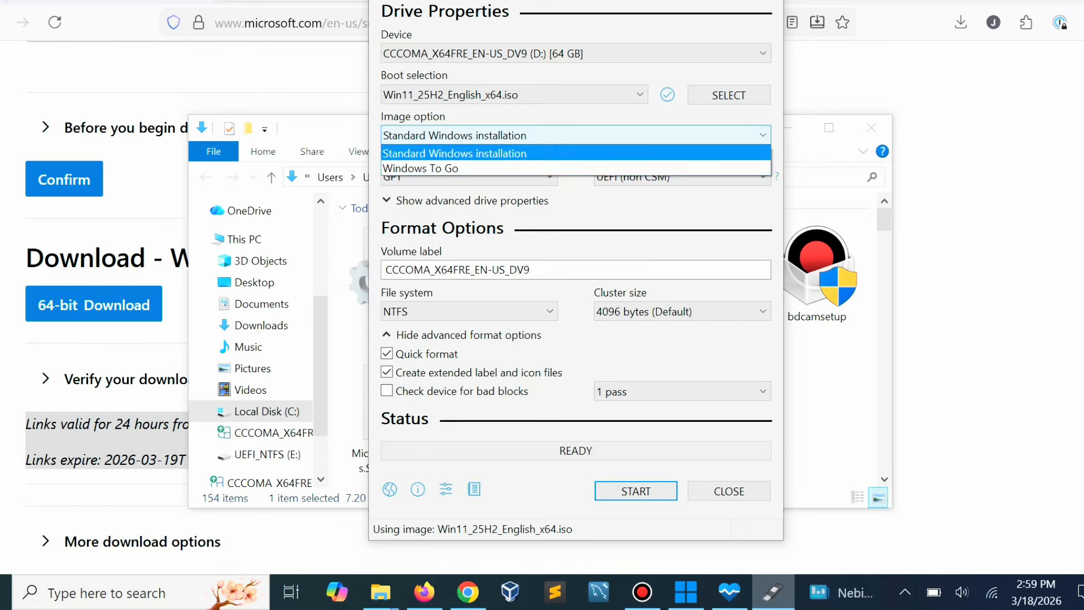
click(477, 136)
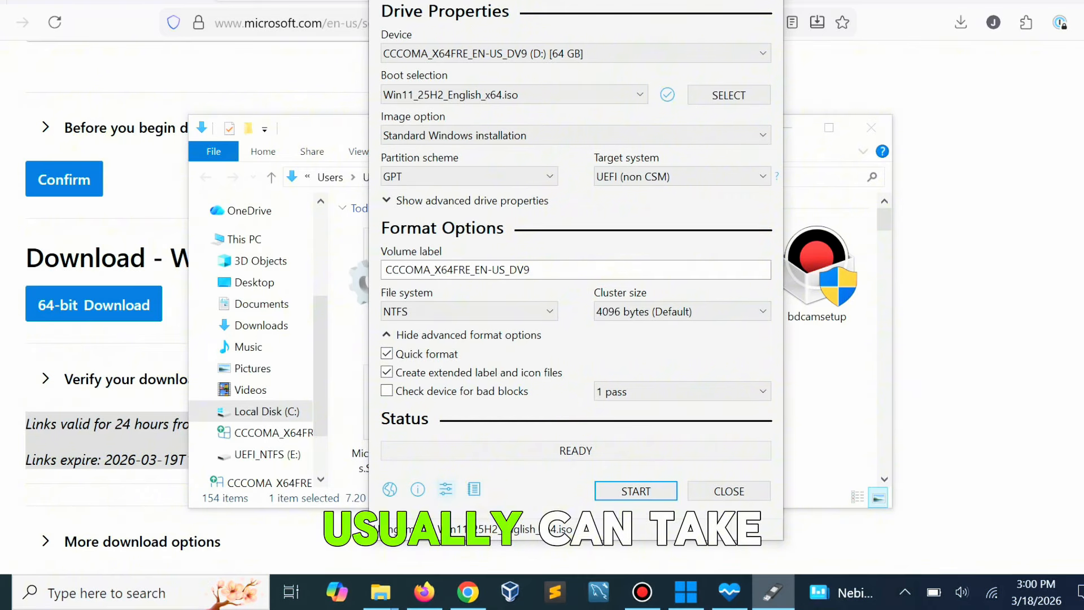
click(446, 489)
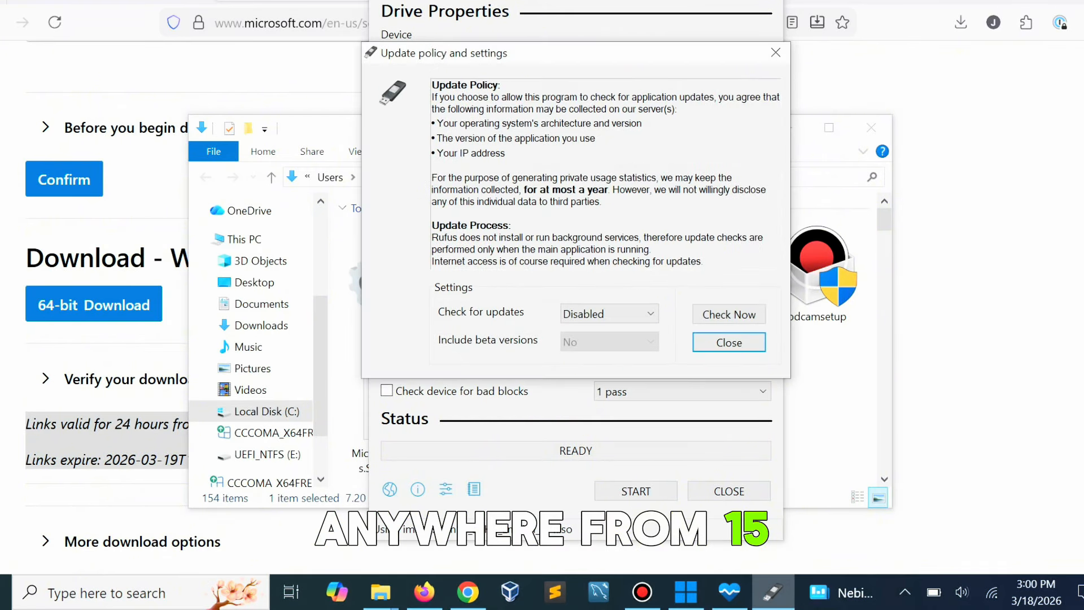
click(729, 342)
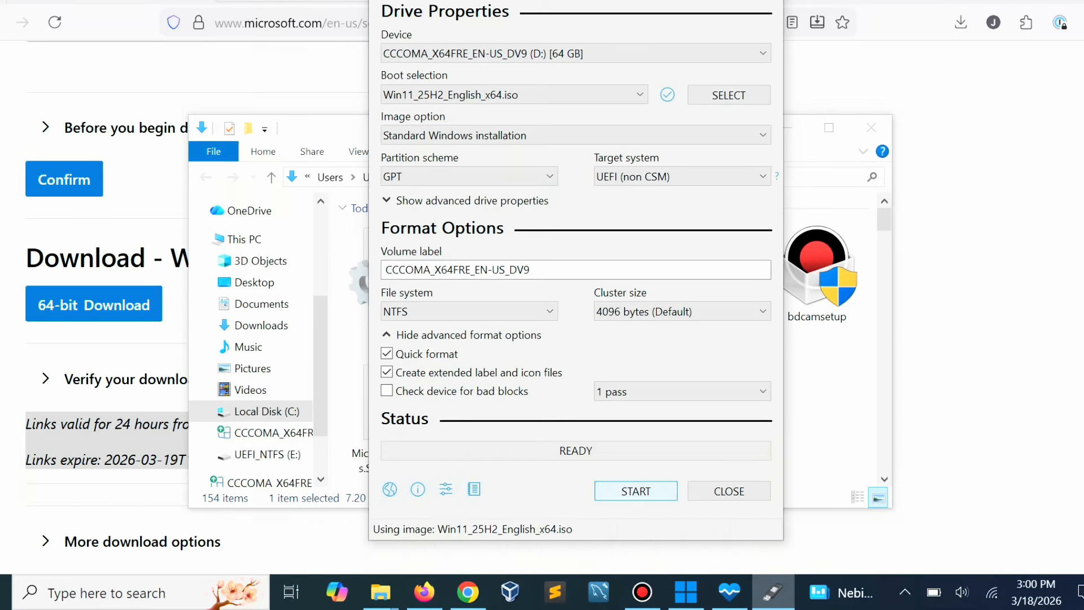
Write the USB drive with the 4GB+ RAM, Secure Boot, TPM 2.0 and online Microsoft account requirements removed, local account User, and data collection disabled.
click(635, 490)
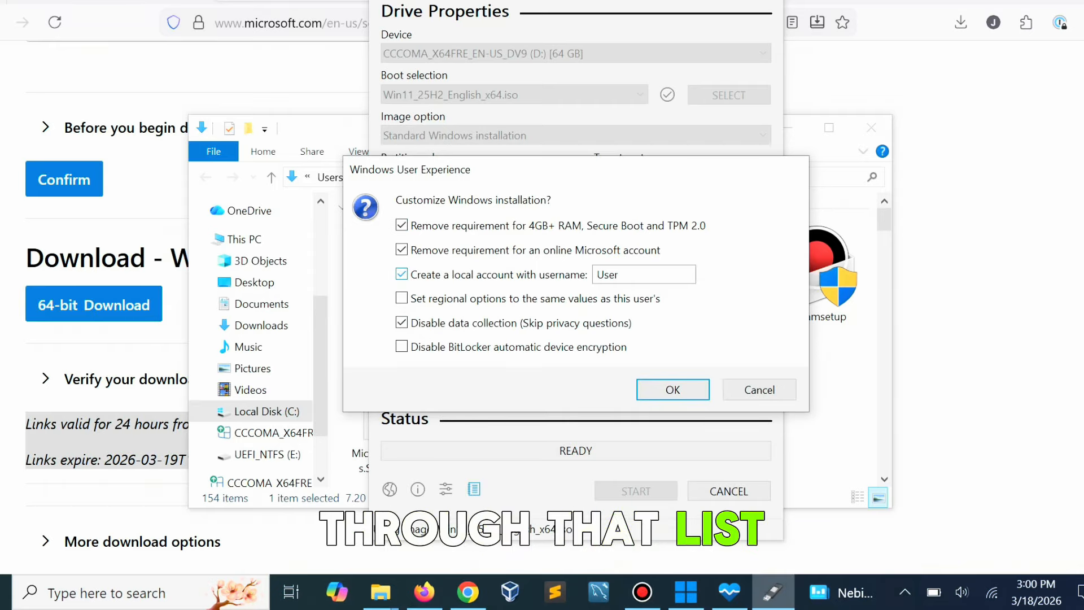
click(402, 274)
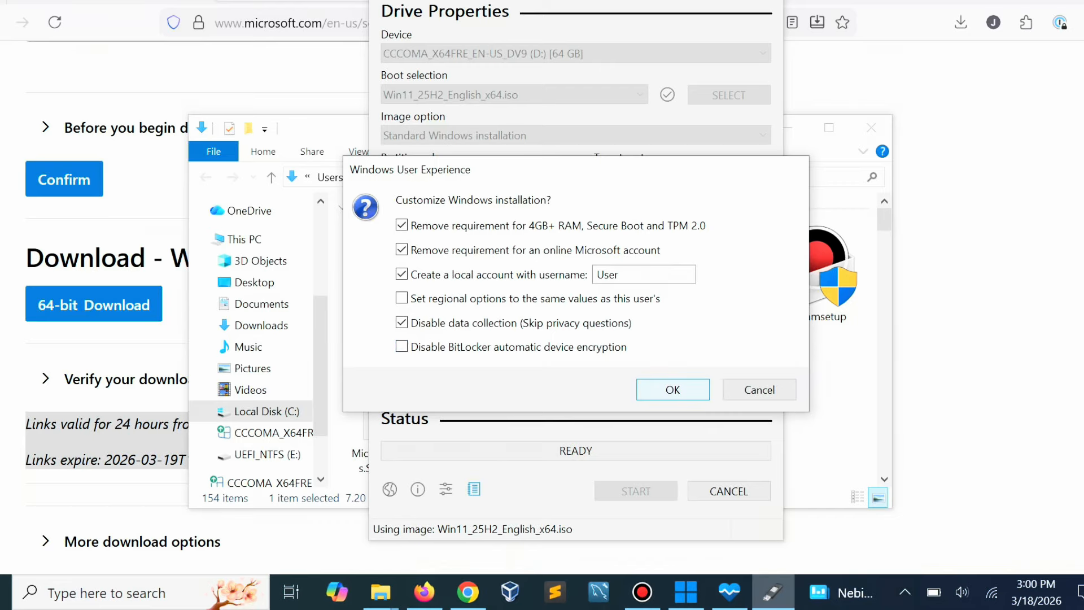
key(Return)
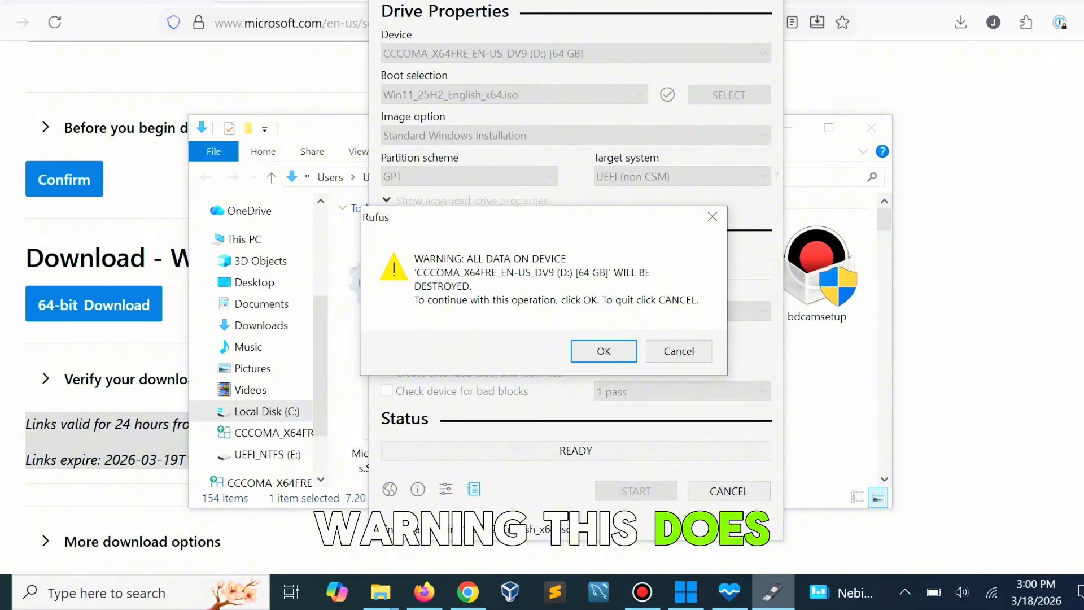
key(Return)
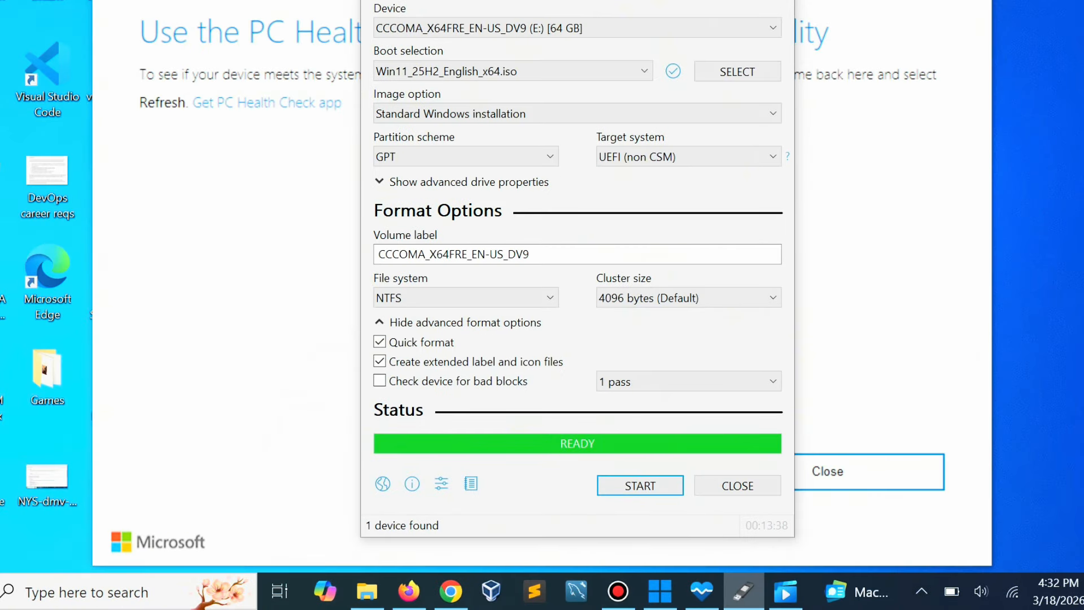
Switch to File Explorer, open the CCCOMA_X64FRE_EN-US_DV9 (E:) USB drive and launch a cmd window from its folder.
click(367, 591)
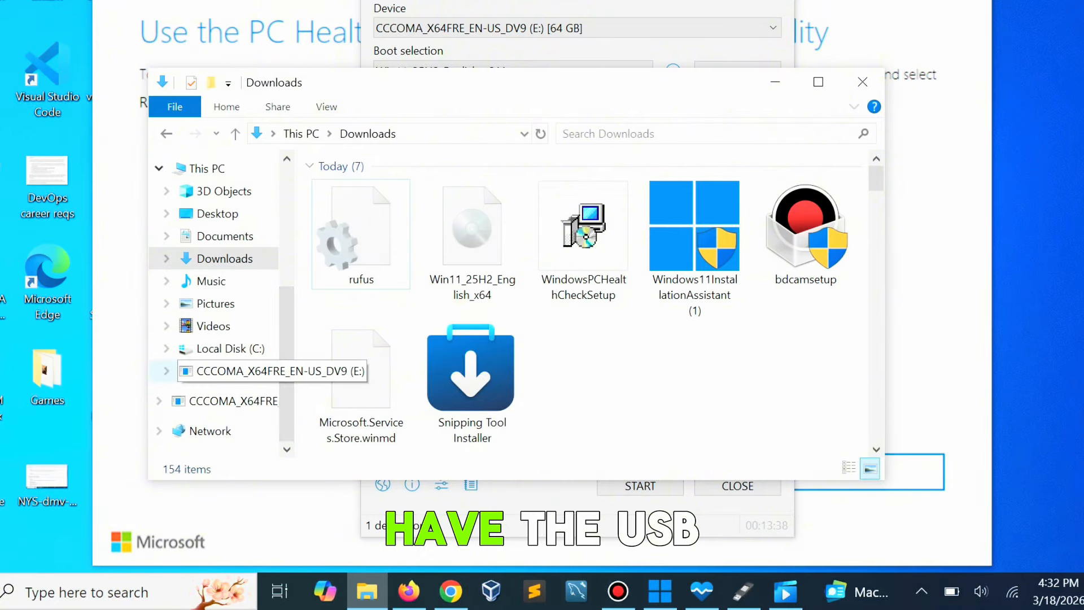
click(238, 371)
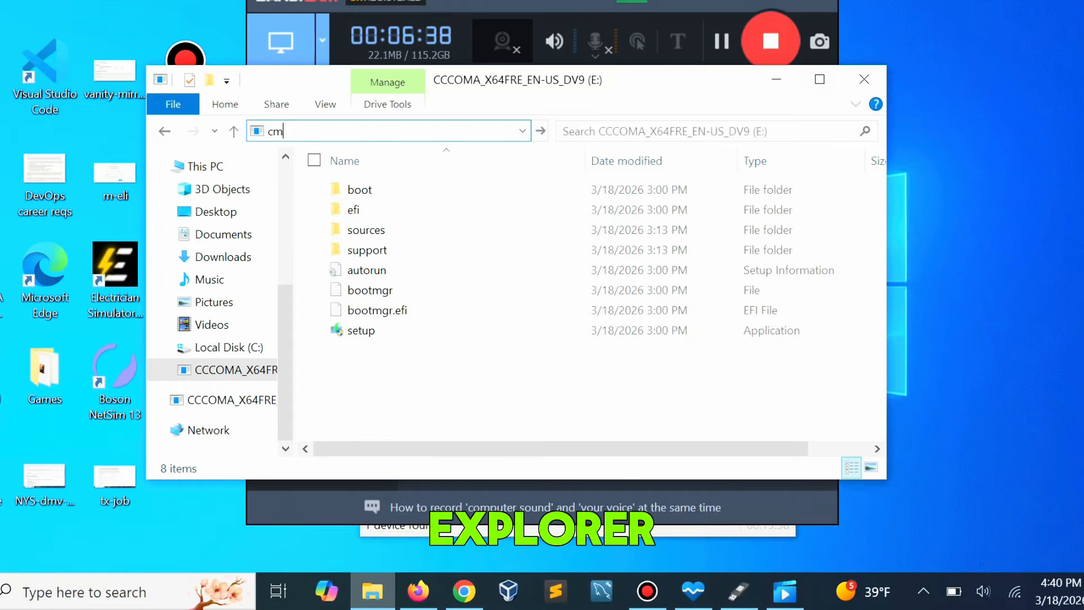
text(d)
key(Return)
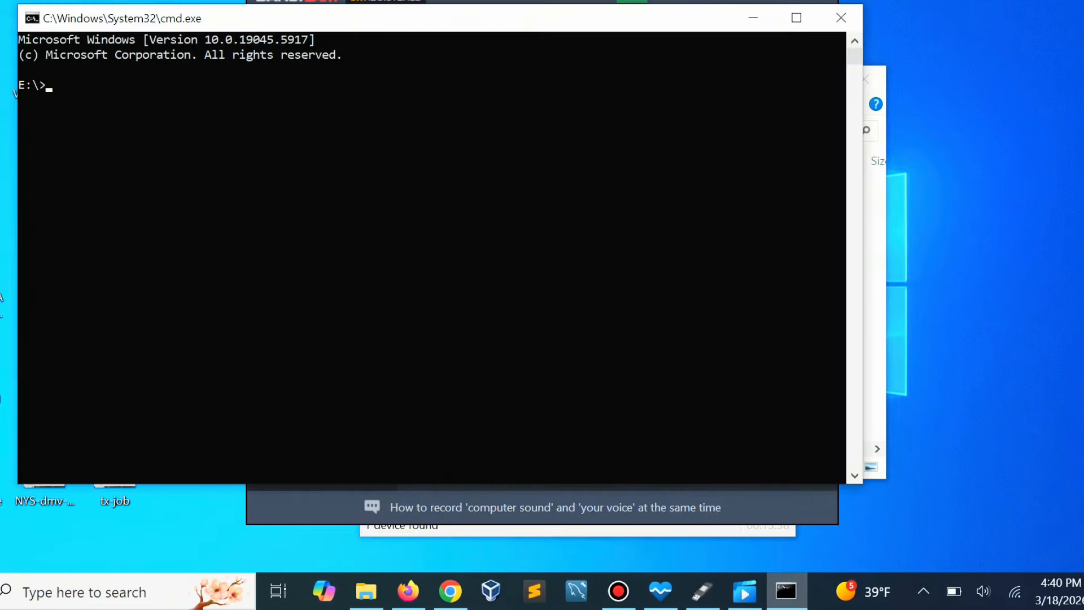
Run setup.exe /product server from the E: drive to start Windows setup.
text(setup.exe)
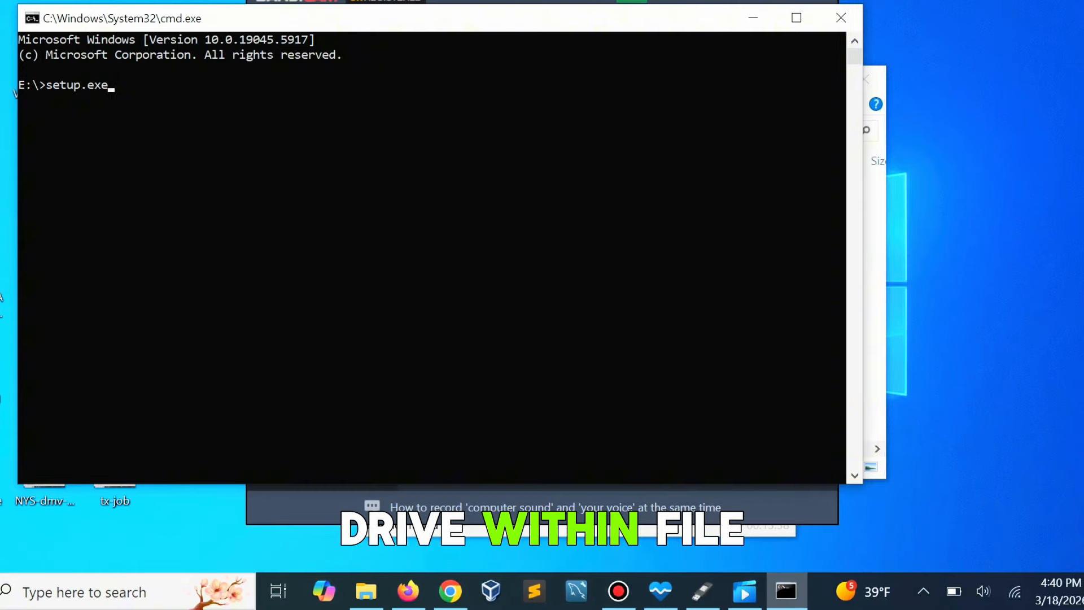
text( /pro)
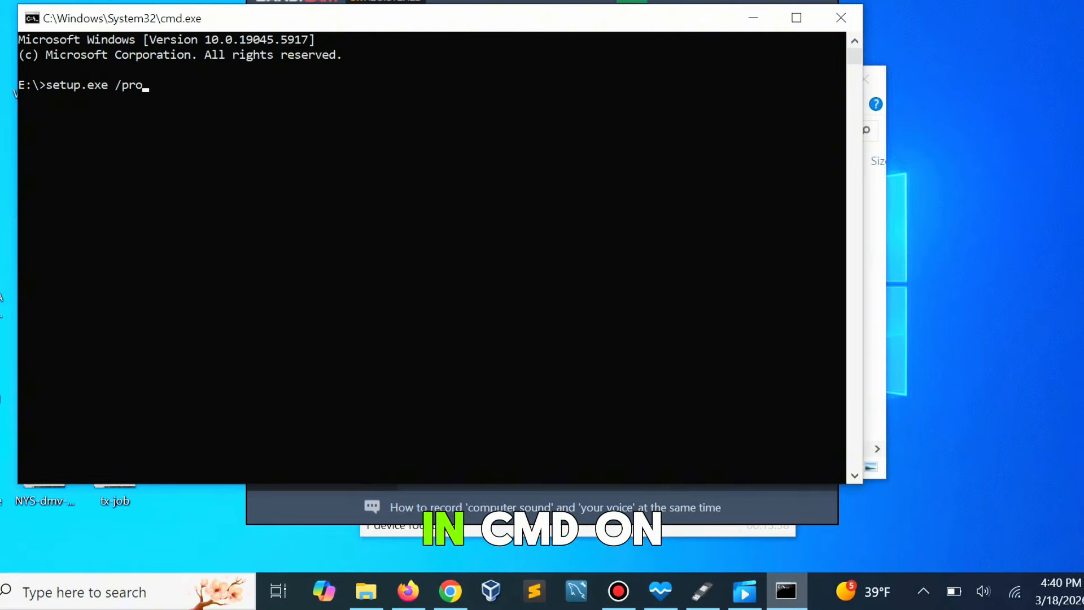
text(duct server)
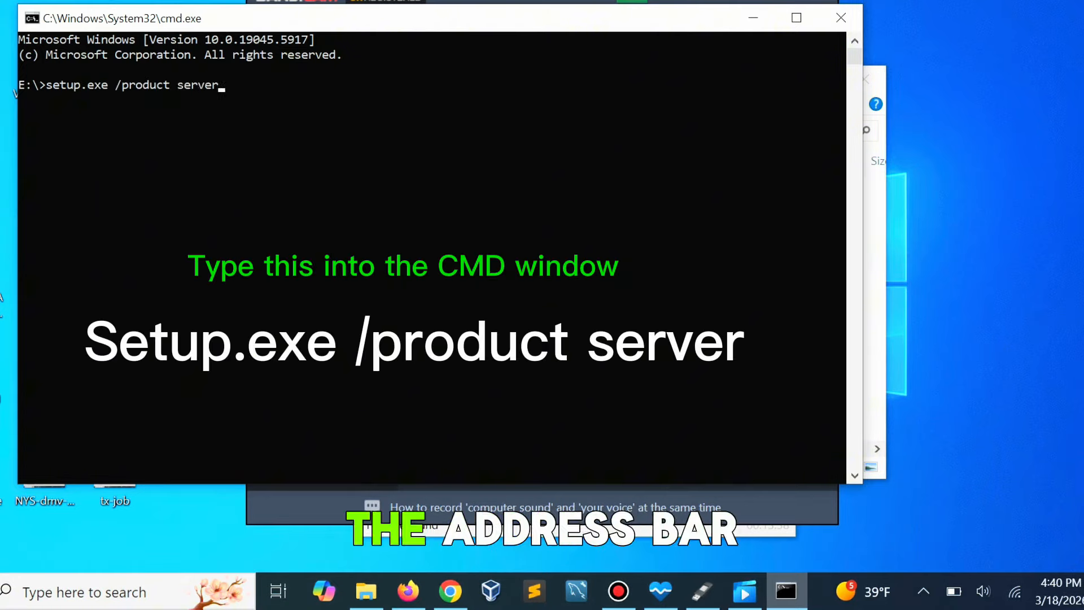
key(Return)
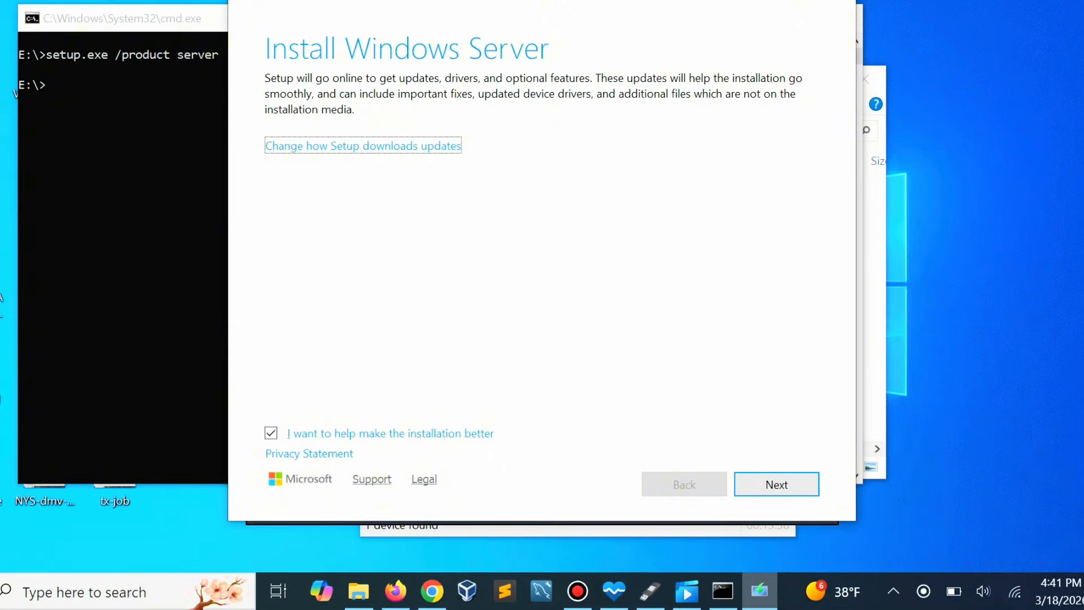
Continue setup with updates, drivers and optional features downloaded, and with "I want to help make the installation better" turned off.
key(Return)
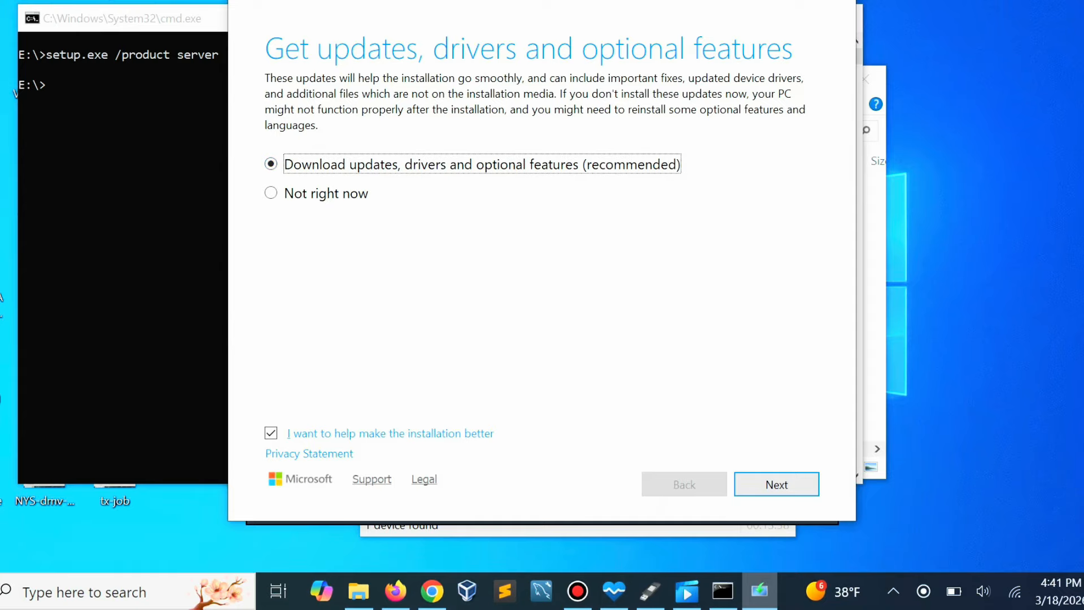
key(Tab)
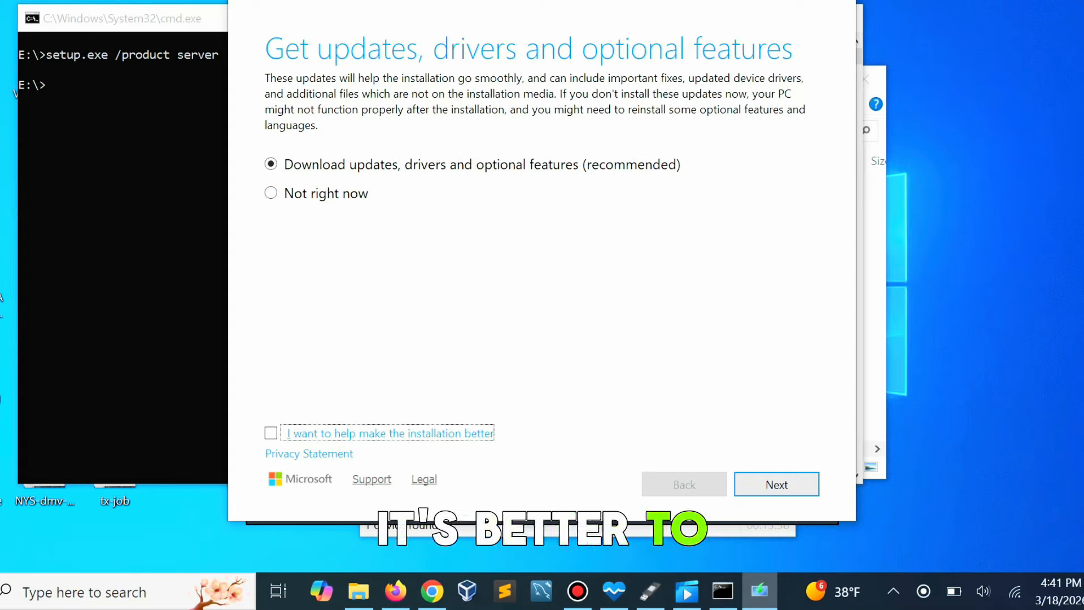
click(777, 484)
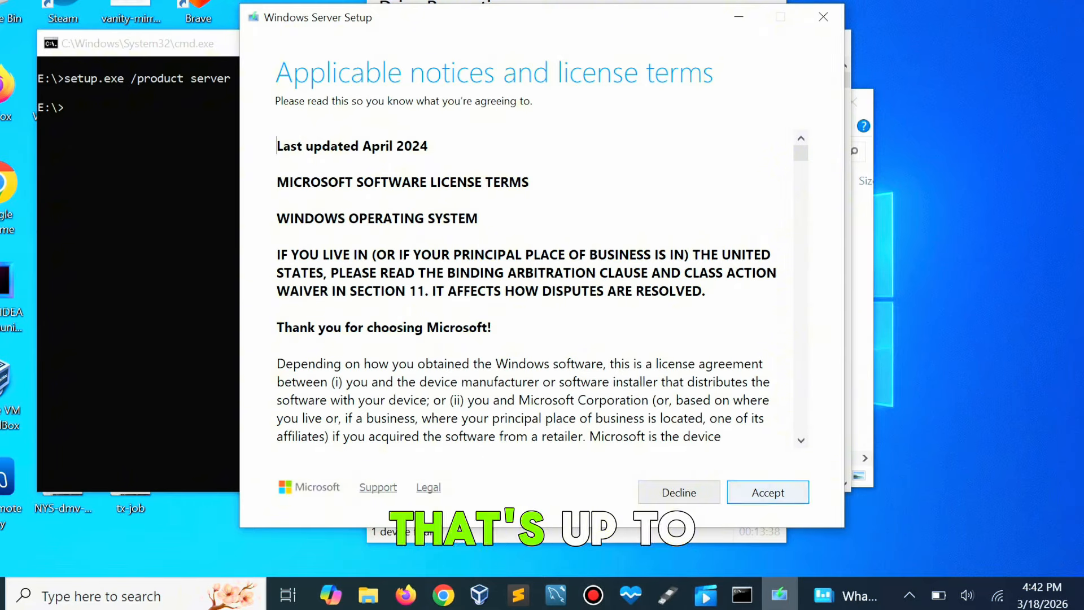
Accept the license terms and start installing Windows 11 Pro while keeping files, settings, and apps.
click(768, 493)
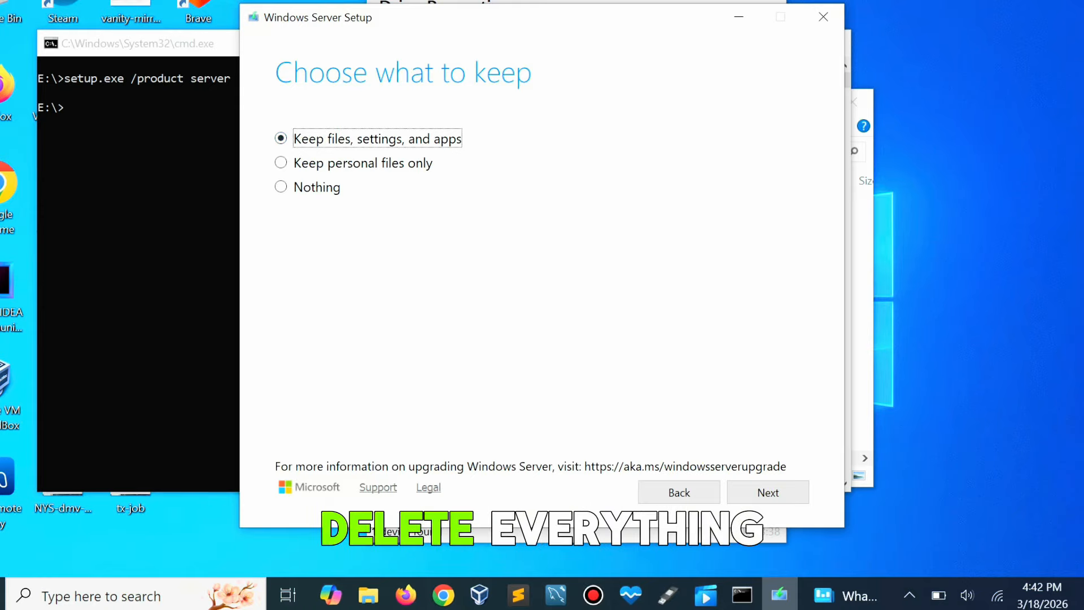
click(768, 492)
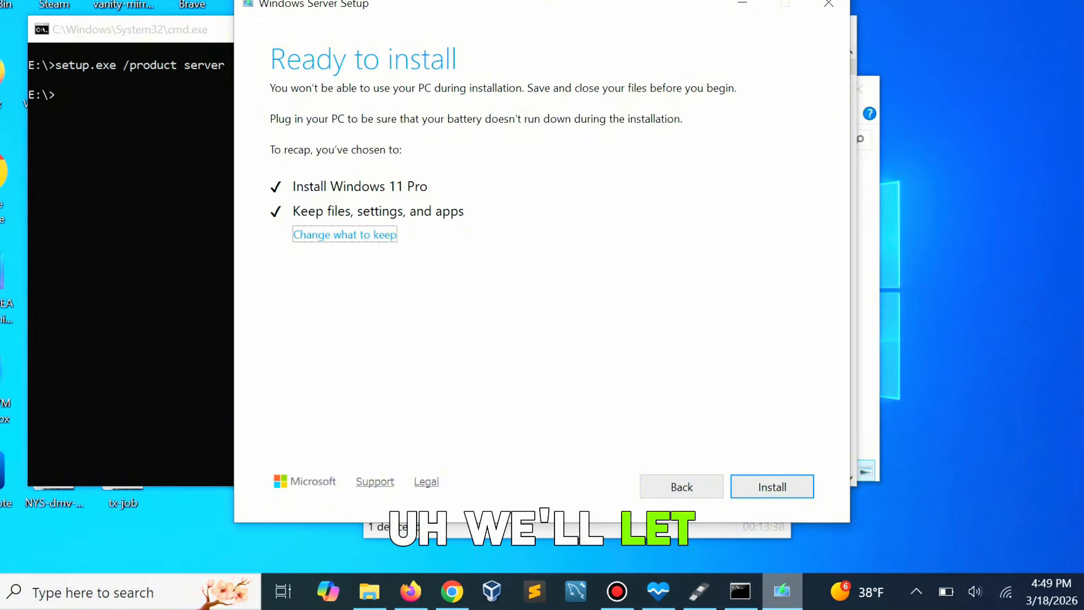
mouse_move(740, 591)
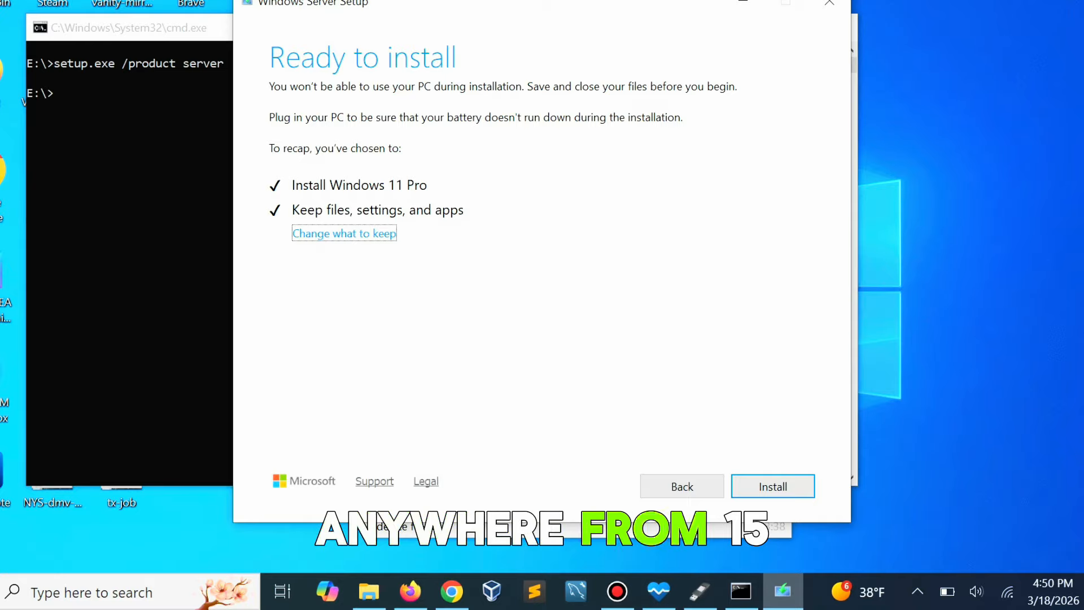
key(Return)
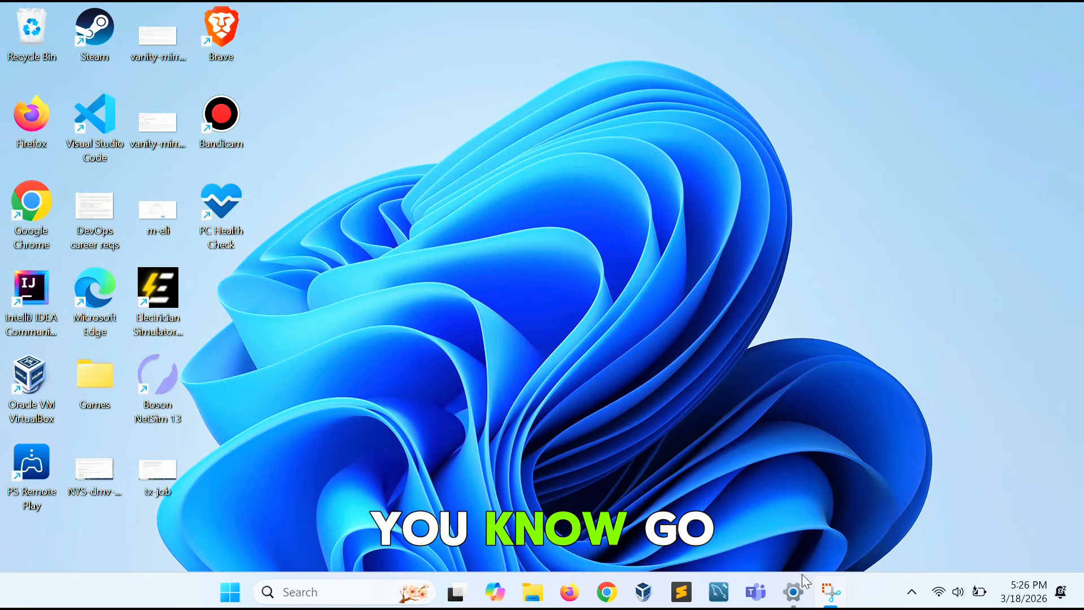
click(794, 592)
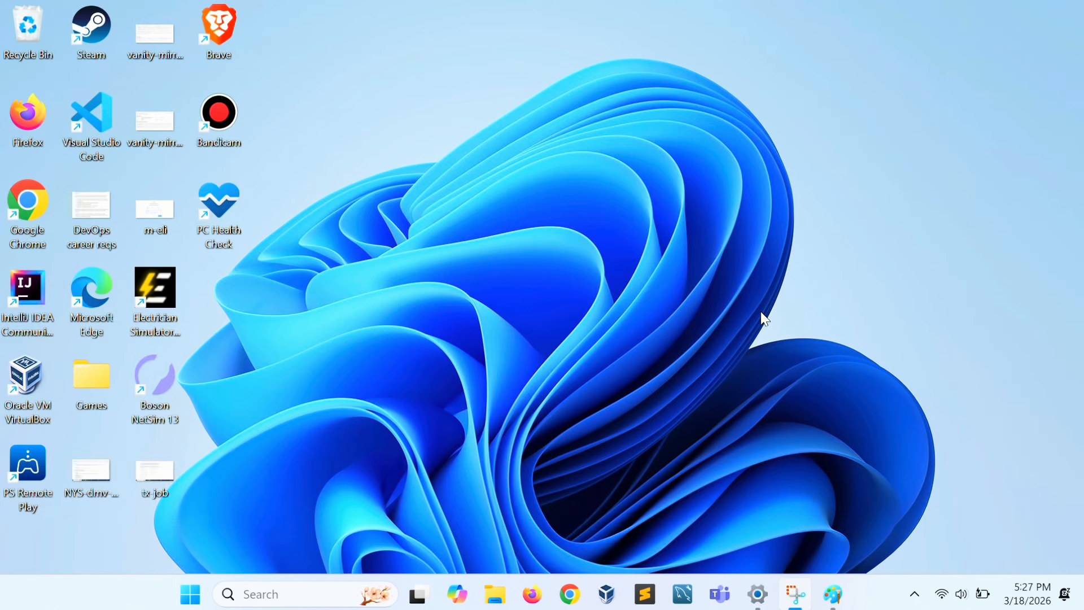
Switch to Paint and handwrite "Subsc" in red with the brush, slanting upward across the blank canvas.
click(833, 594)
click(738, 72)
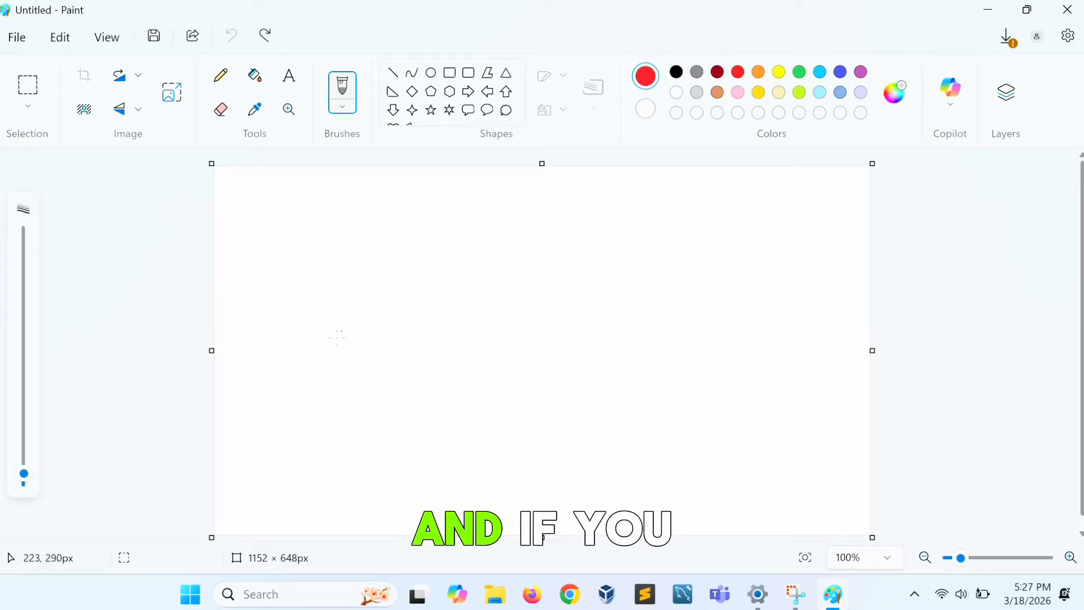
mouse_move(276, 395)
mouse_down()
mouse_move(280, 444)
mouse_move(327, 411)
mouse_up()
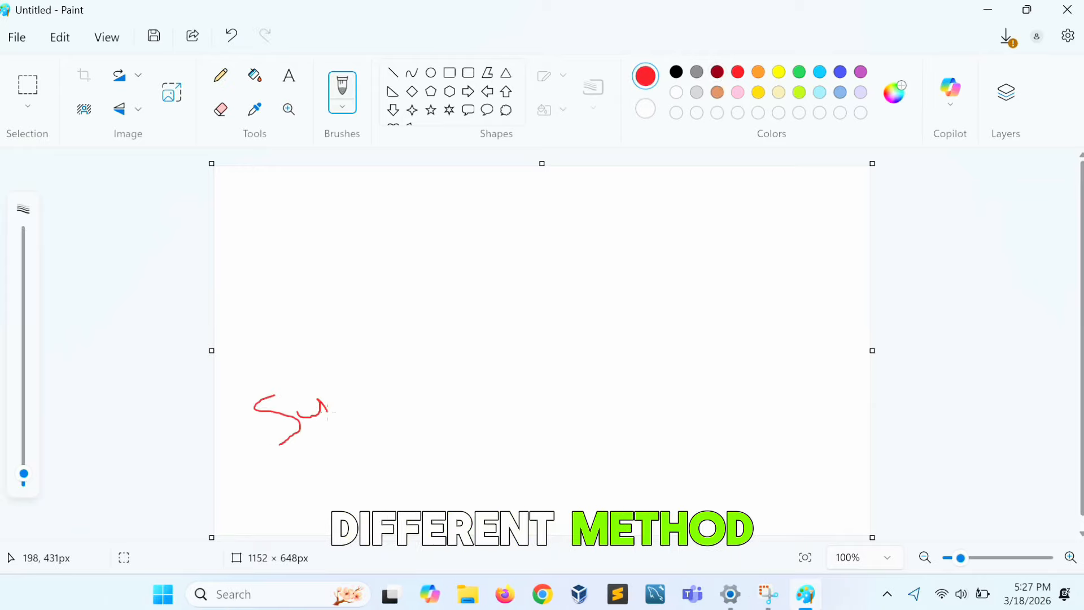
drag(317, 361, 356, 400)
drag(428, 333, 448, 366)
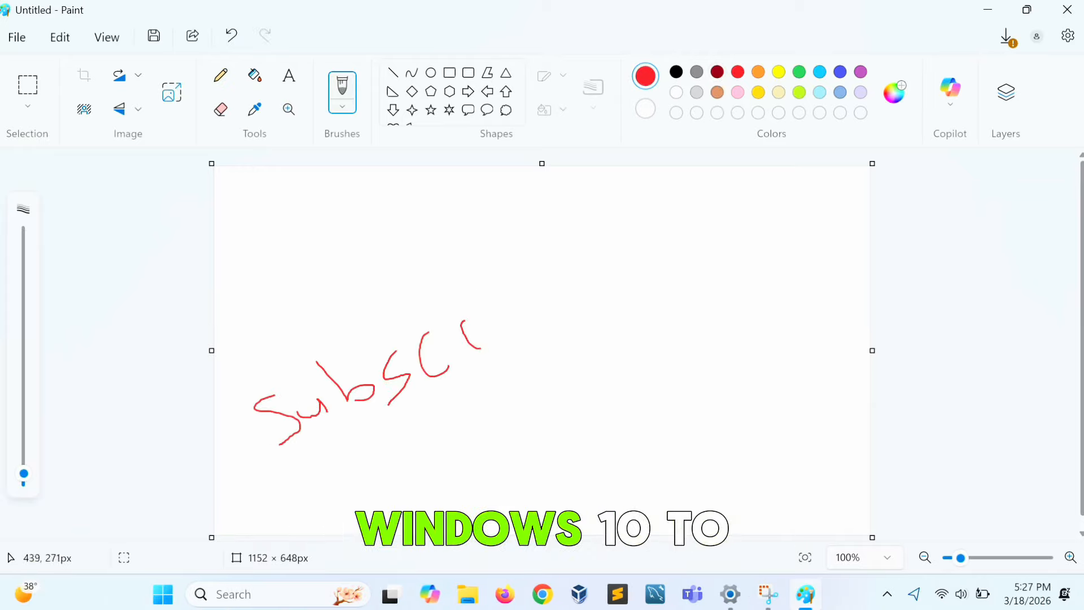